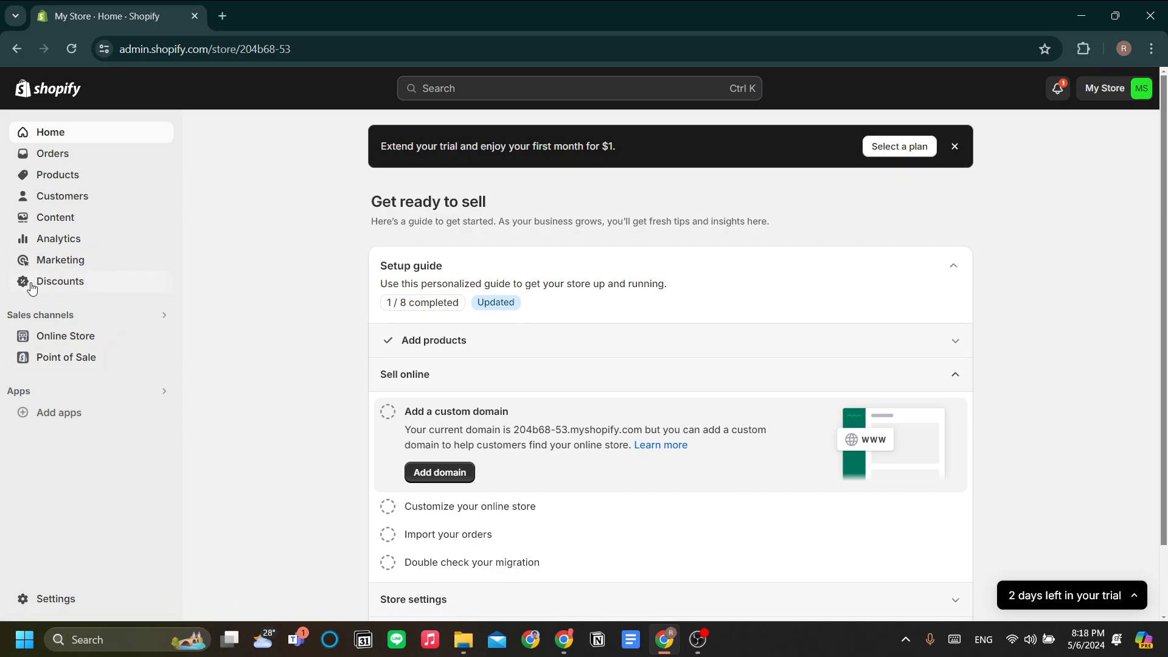
Step: Open the theme.liquid layout file of the current Dawn theme in the theme code editor
{"action": "left_click", "coordinate": [106, 338]}
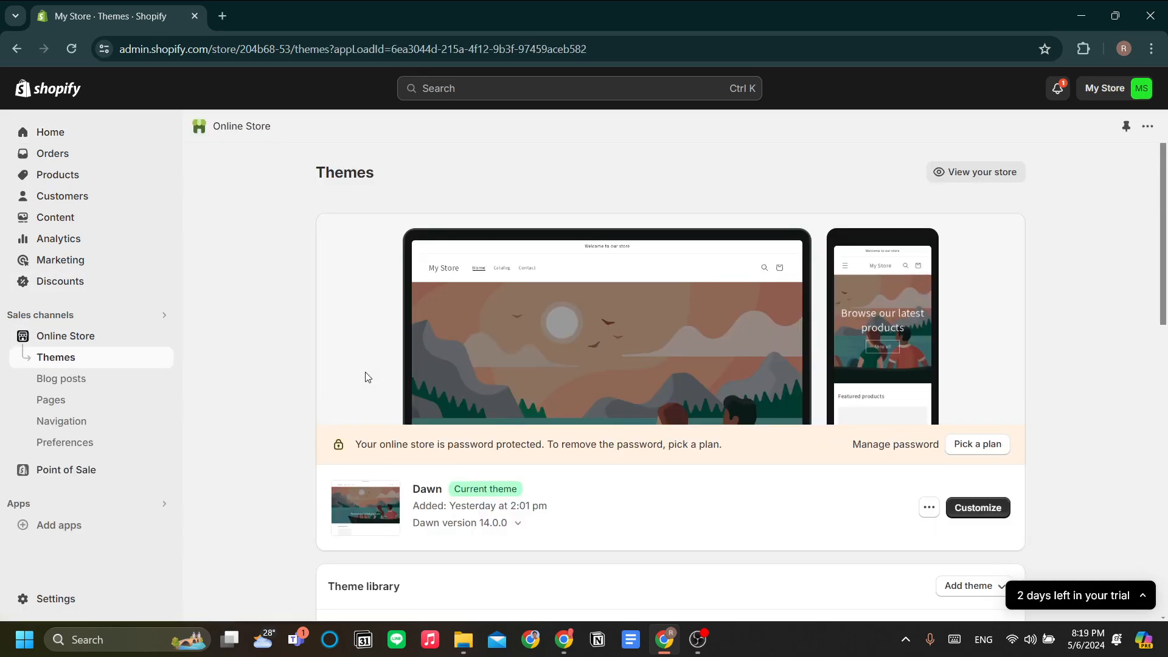
{"action": "left_click", "coordinate": [928, 509]}
{"action": "left_click", "coordinate": [912, 520]}
{"action": "left_click", "coordinate": [922, 515]}
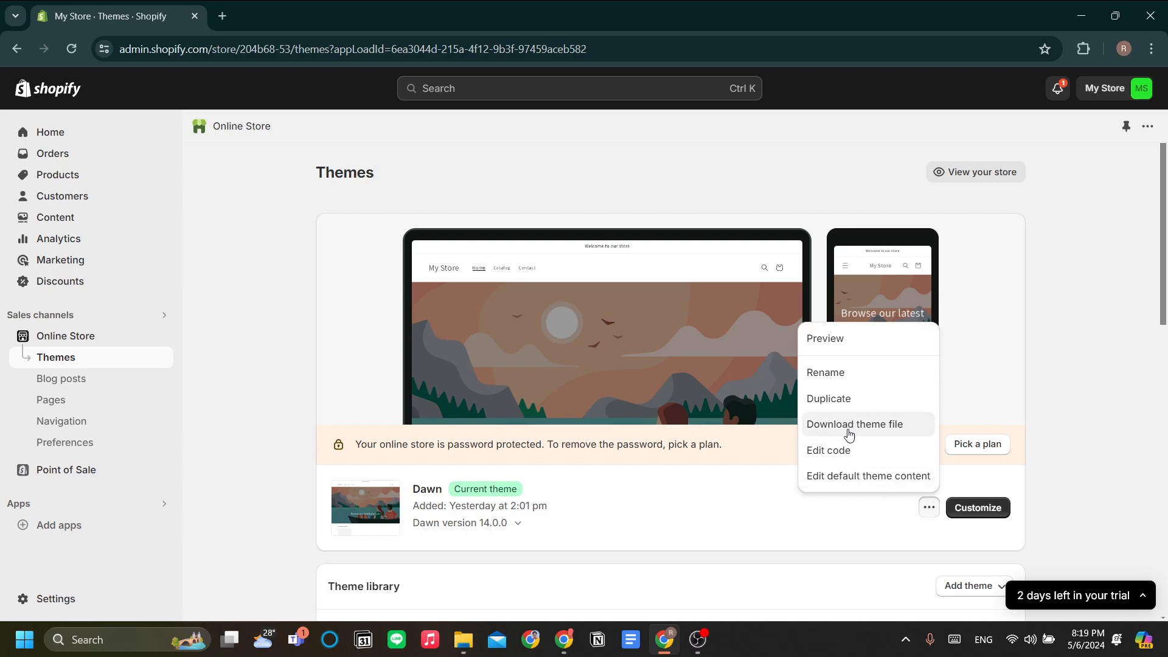
{"action": "left_click", "coordinate": [849, 461]}
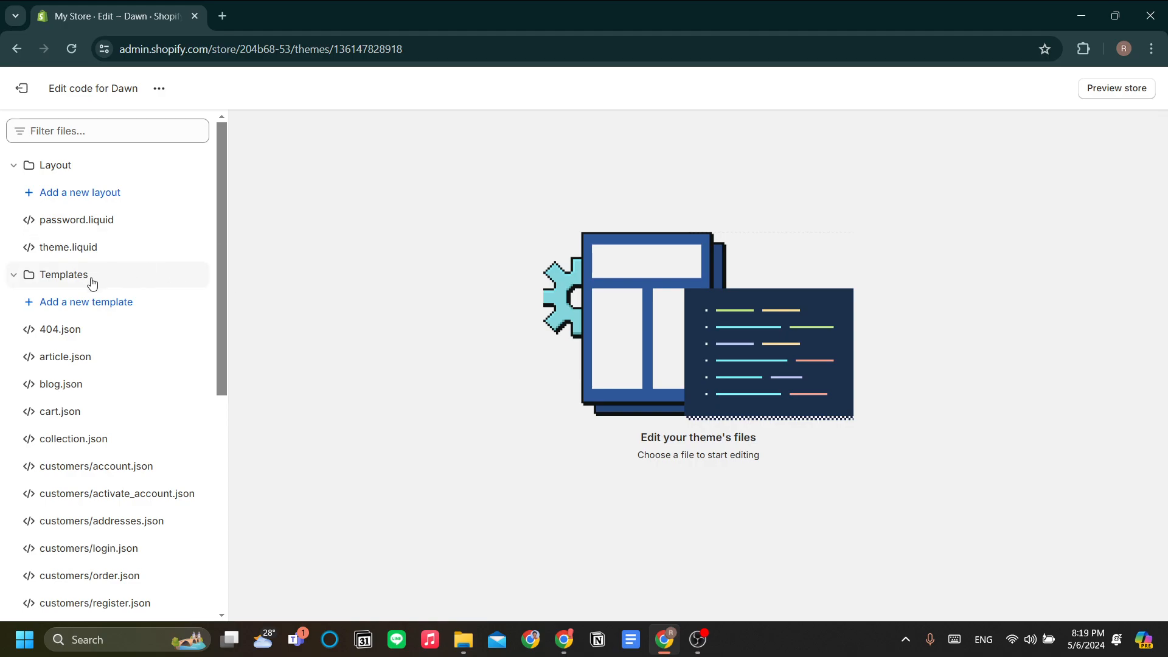
{"action": "left_click", "coordinate": [99, 247]}
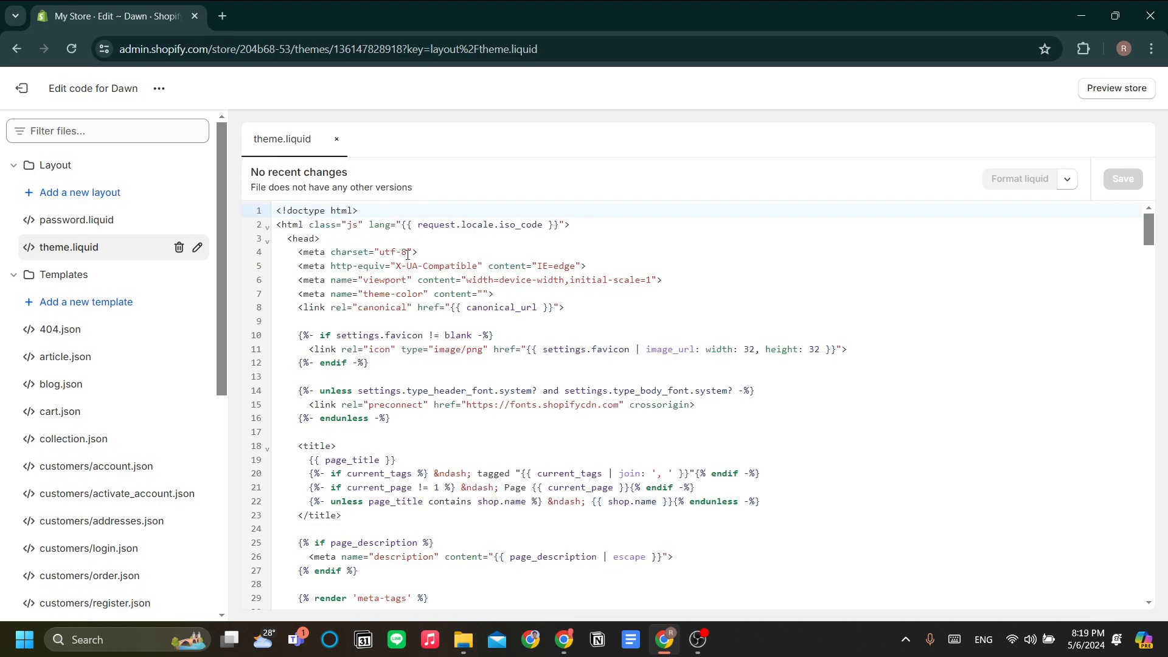
Step: Examine the head section at the start of theme.liquid, return to the Themes page and collapse the trial notice
{"action": "scroll", "coordinate": [408, 255], "scroll_direction": "down", "scroll_amount": 2}
{"action": "scroll", "coordinate": [410, 254], "scroll_direction": "up", "scroll_amount": 2}
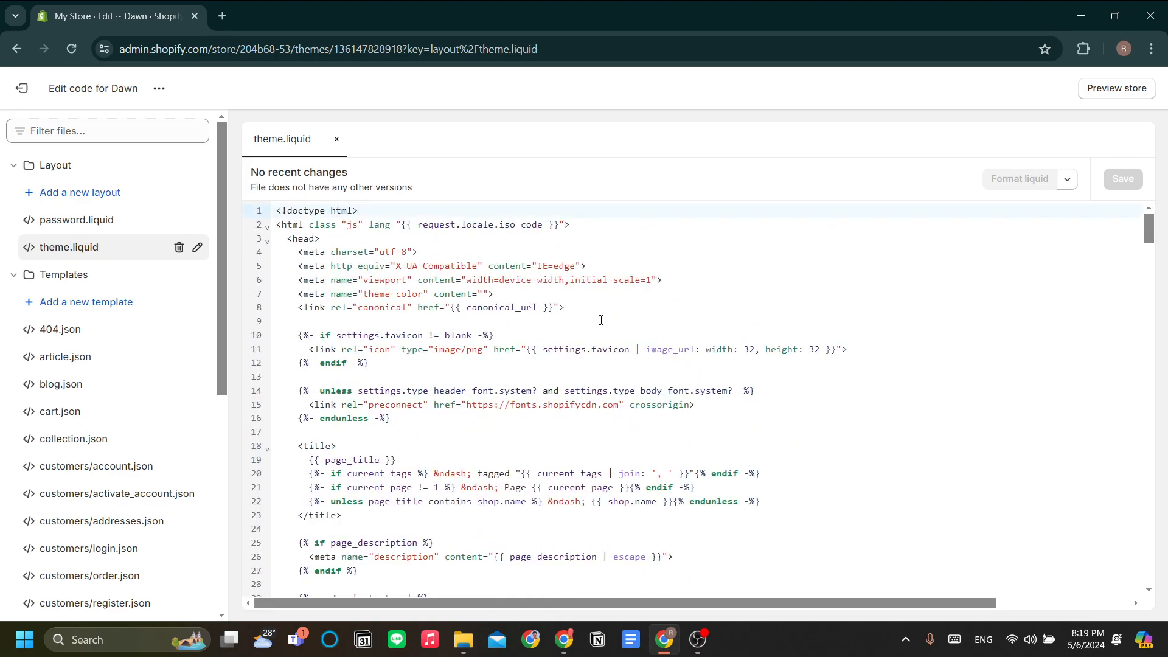
{"action": "left_click_drag", "start_coordinate": [376, 263], "coordinate": [486, 349]}
{"action": "left_click", "coordinate": [517, 390]}
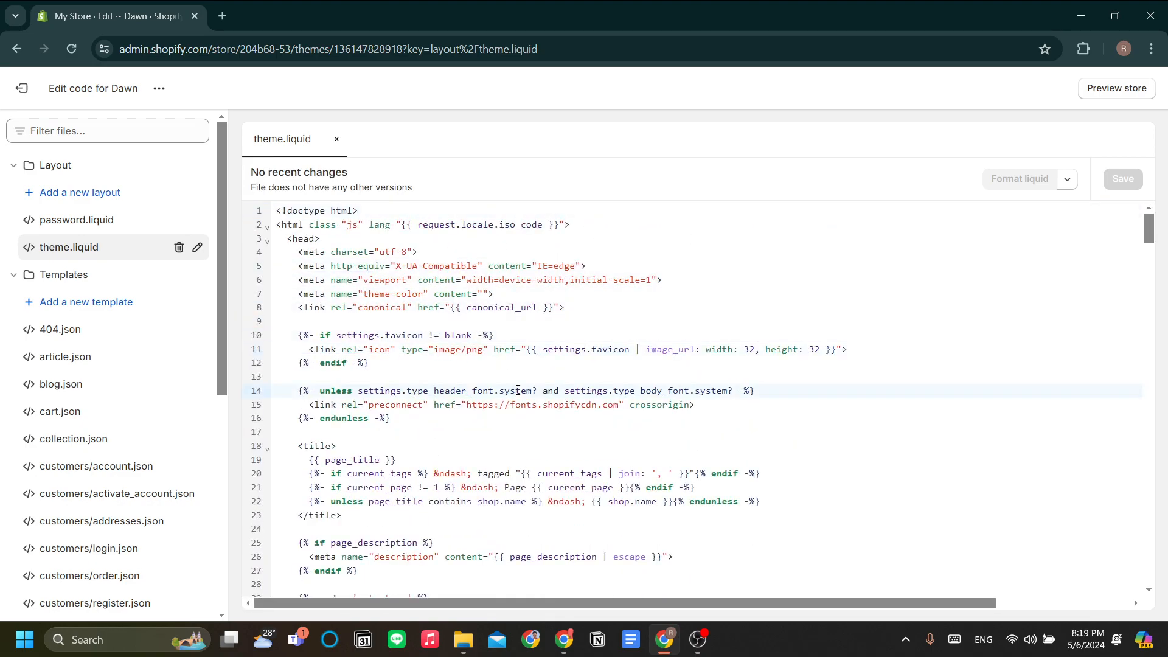
{"action": "left_click_drag", "start_coordinate": [280, 211], "coordinate": [538, 267]}
{"action": "left_click", "coordinate": [520, 294]}
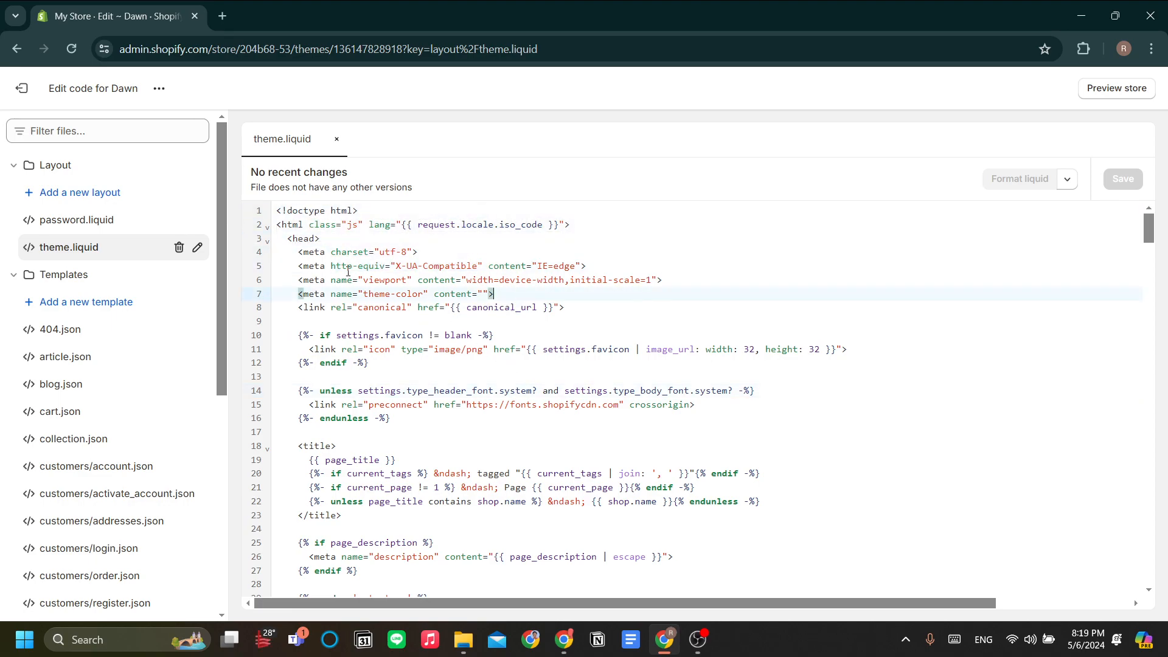
{"action": "left_click", "coordinate": [10, 55]}
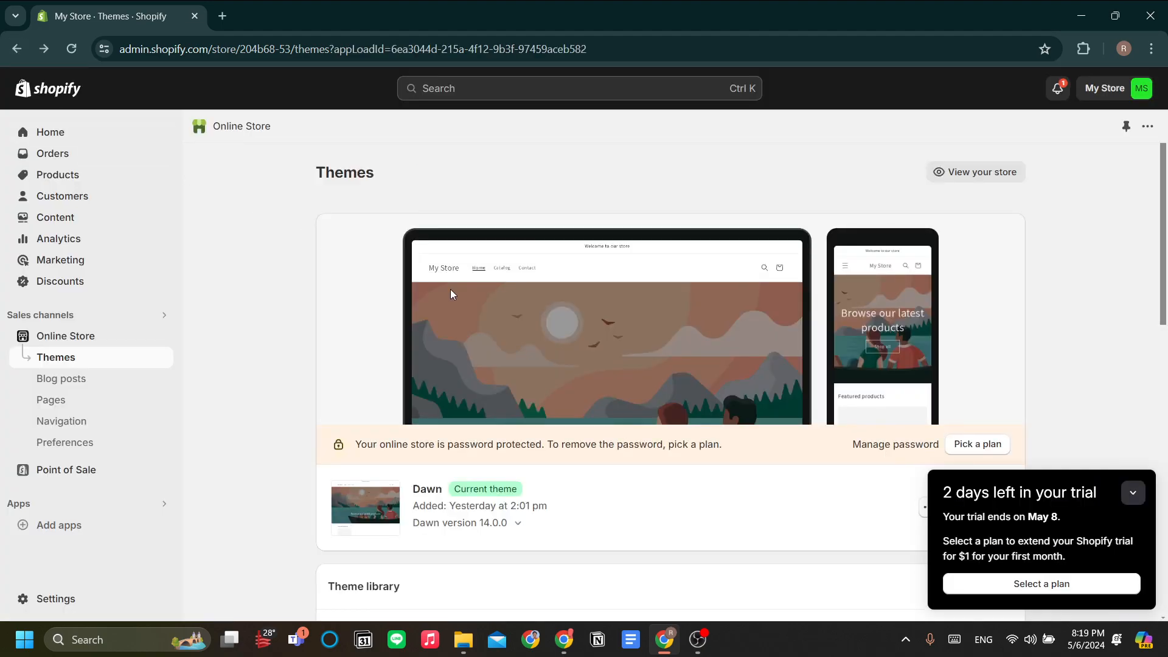
{"action": "left_click", "coordinate": [1130, 496]}
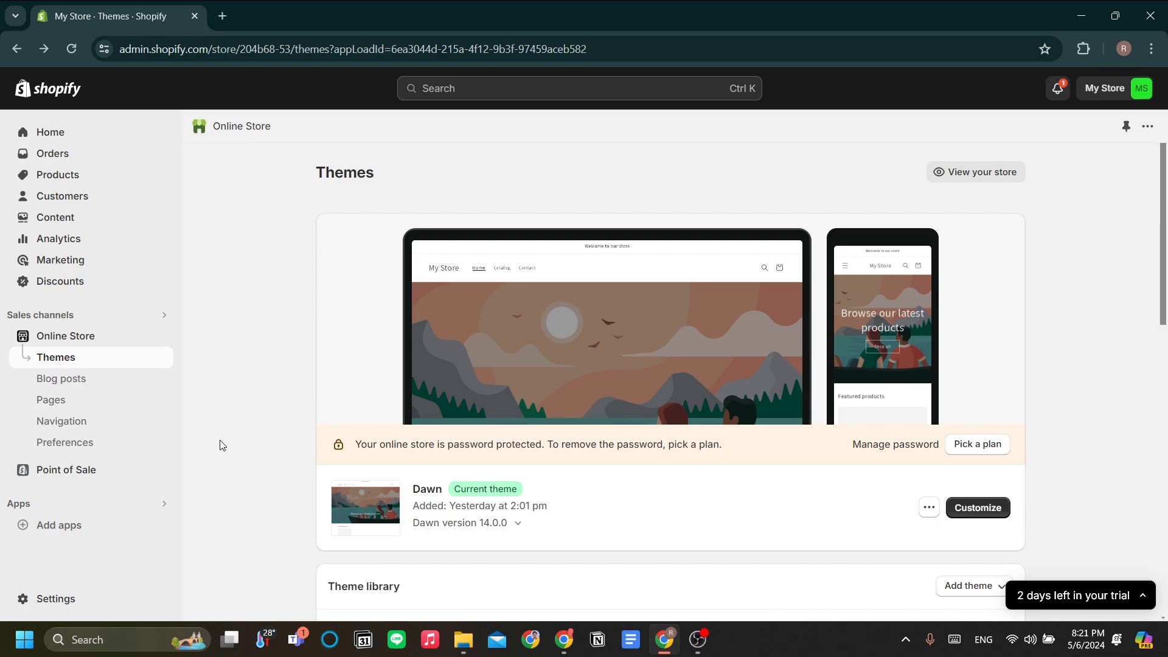
Step: Go to the Shopify App Store from the recommended apps list
{"action": "left_click", "coordinate": [112, 537]}
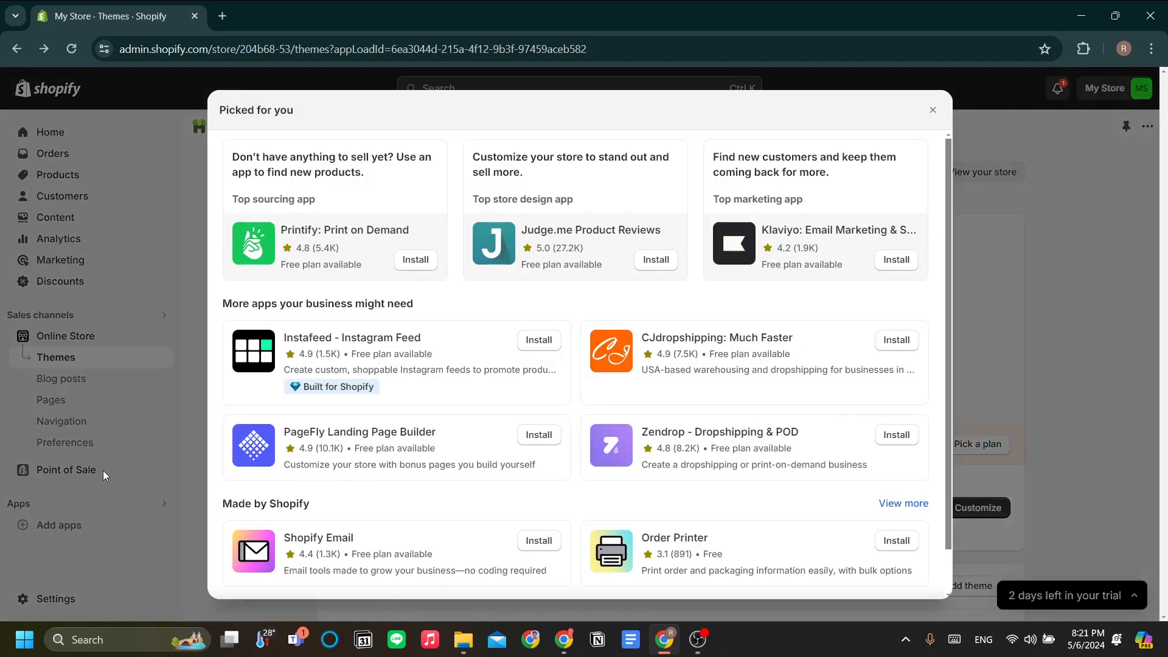
{"action": "left_click", "coordinate": [181, 410]}
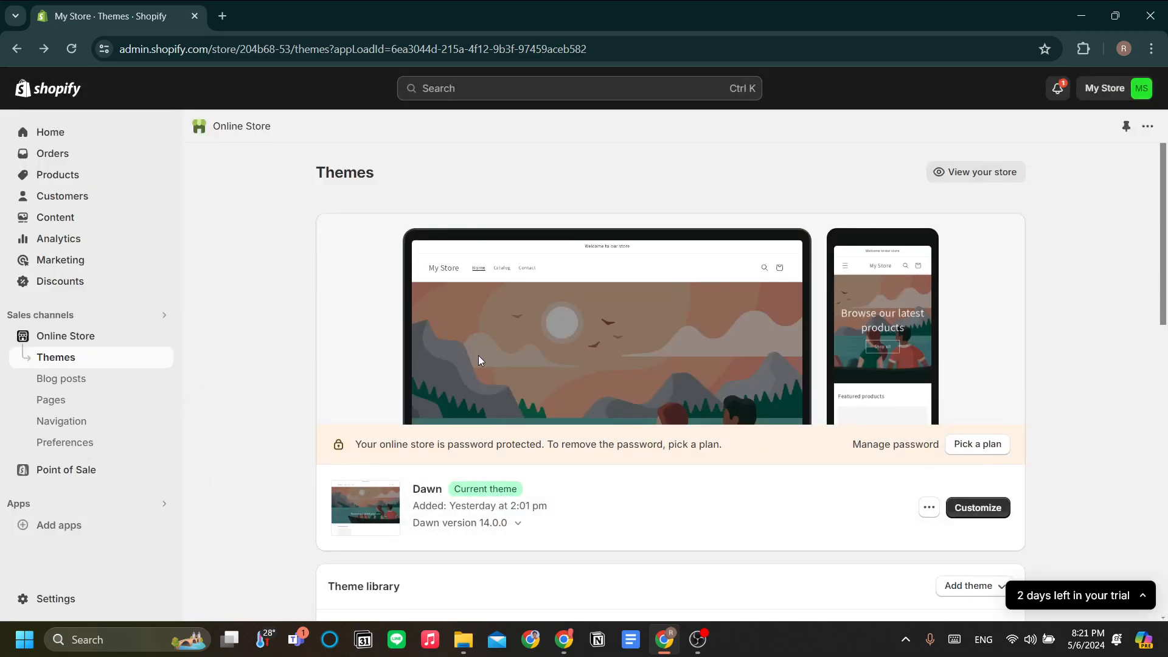
{"action": "left_click", "coordinate": [64, 534]}
{"action": "scroll", "coordinate": [608, 548], "scroll_direction": "down", "scroll_amount": 2}
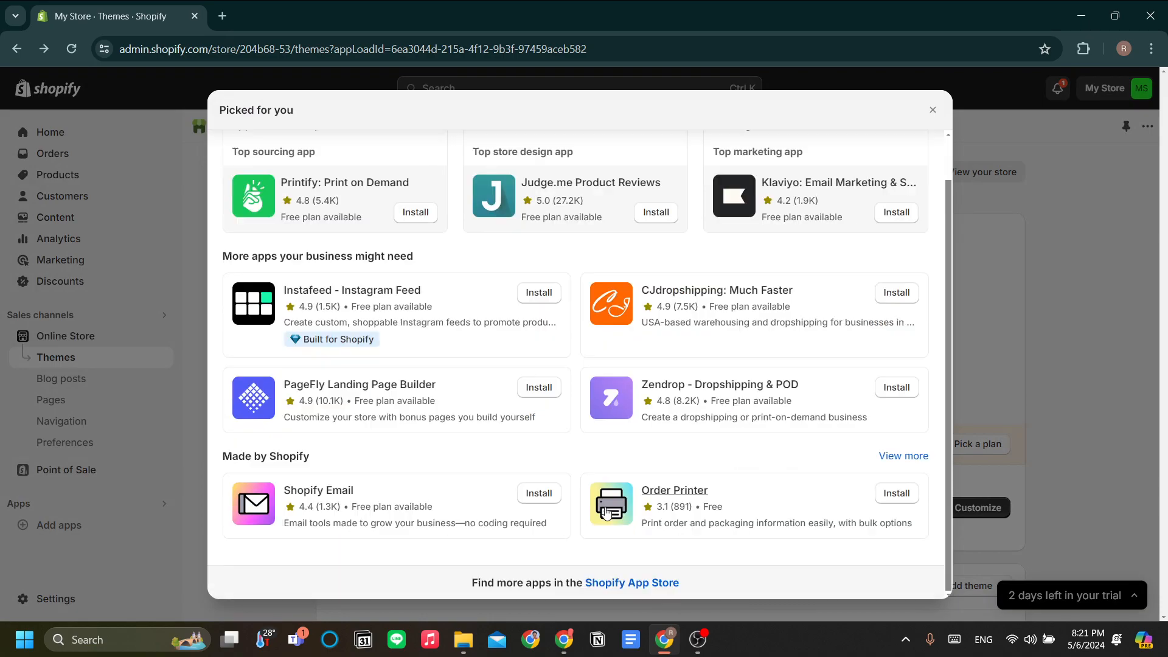
{"action": "left_click", "coordinate": [642, 584]}
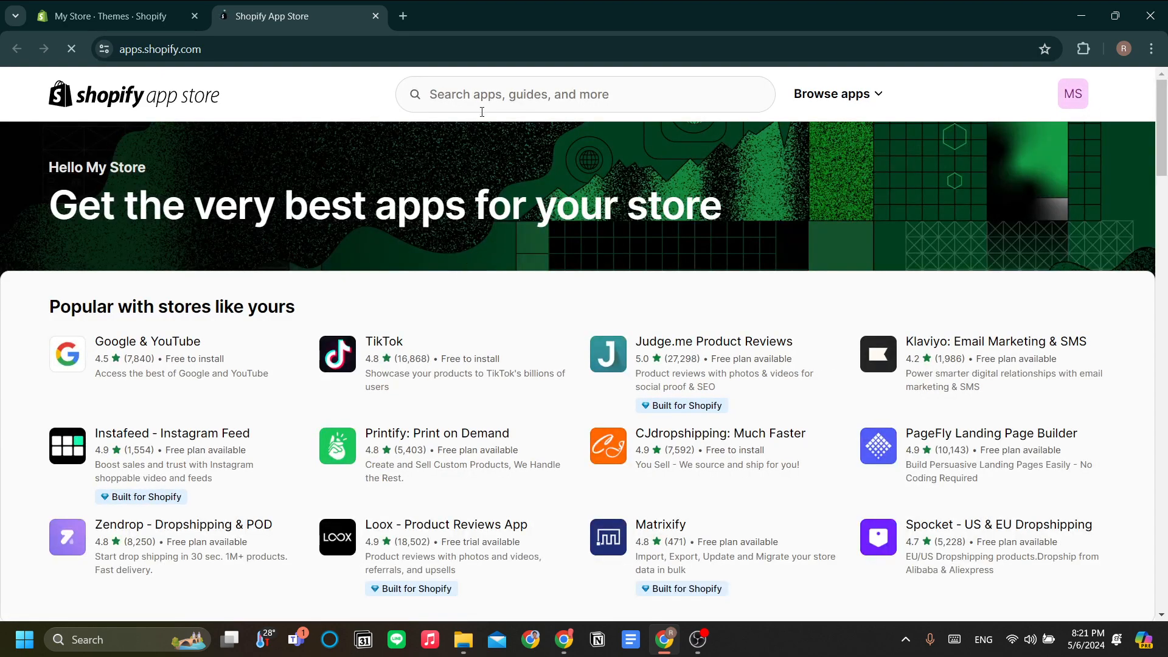
Step: Search the app store for "meta" and open the listing of Meta's official Facebook & Instagram app
{"action": "left_click", "coordinate": [488, 99]}
{"action": "type", "text": "meta"}
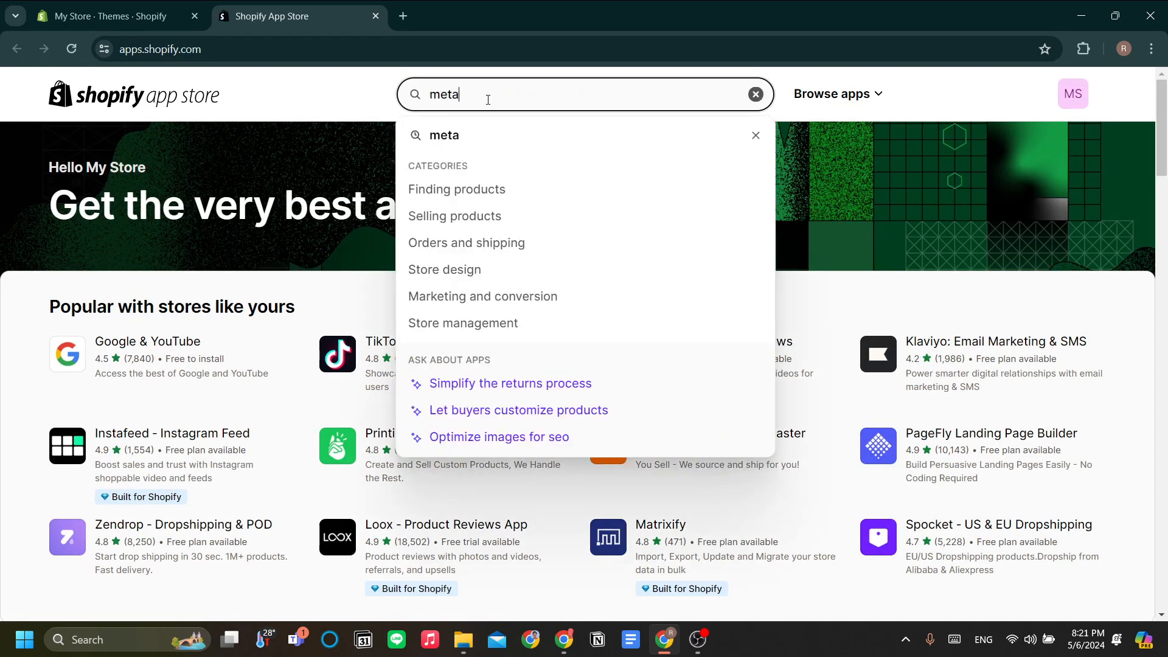
{"action": "left_click", "coordinate": [502, 139]}
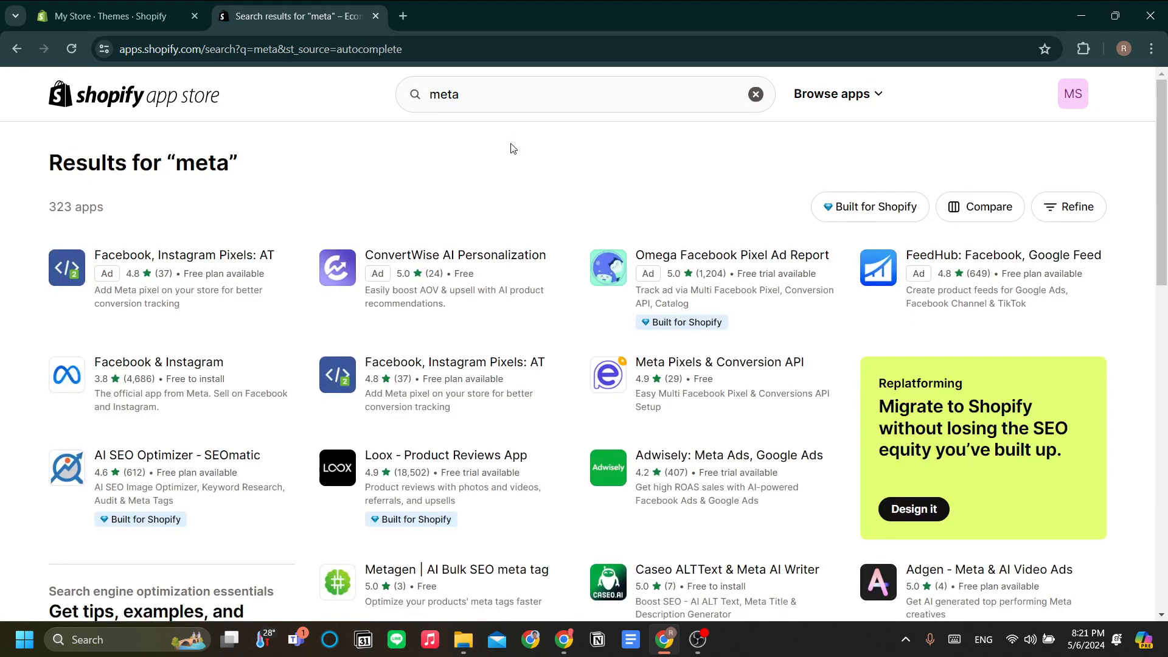
{"action": "left_click", "coordinate": [213, 372]}
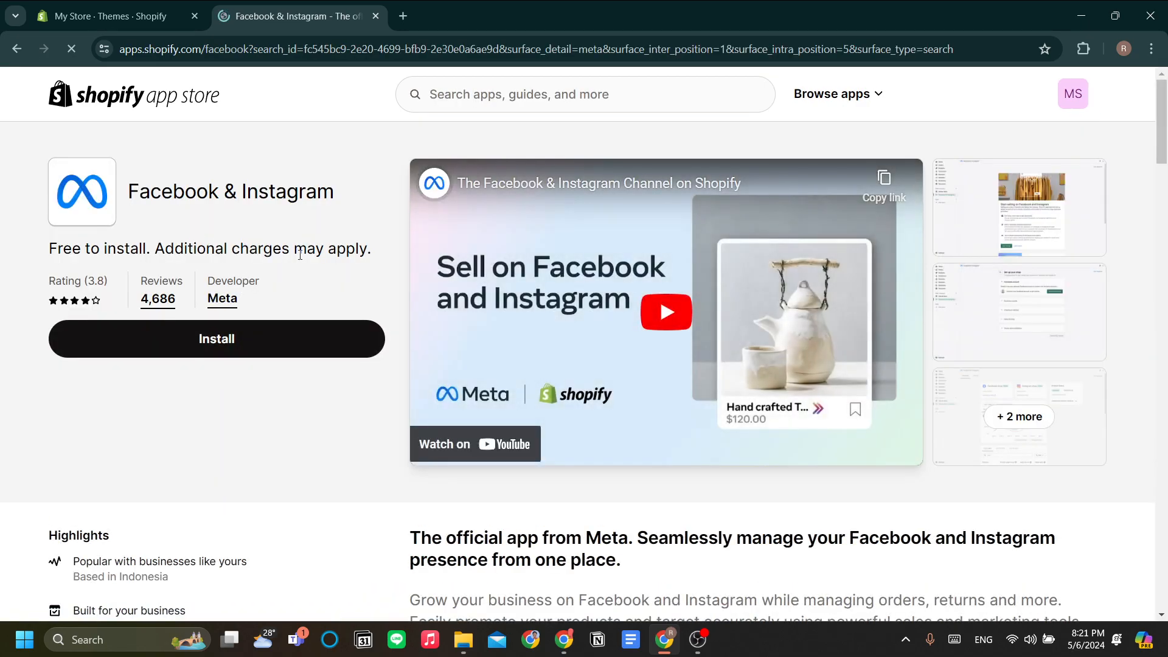
Step: Install the Facebook & Instagram app, granting its requested access to personal and store data
{"action": "left_click", "coordinate": [273, 353]}
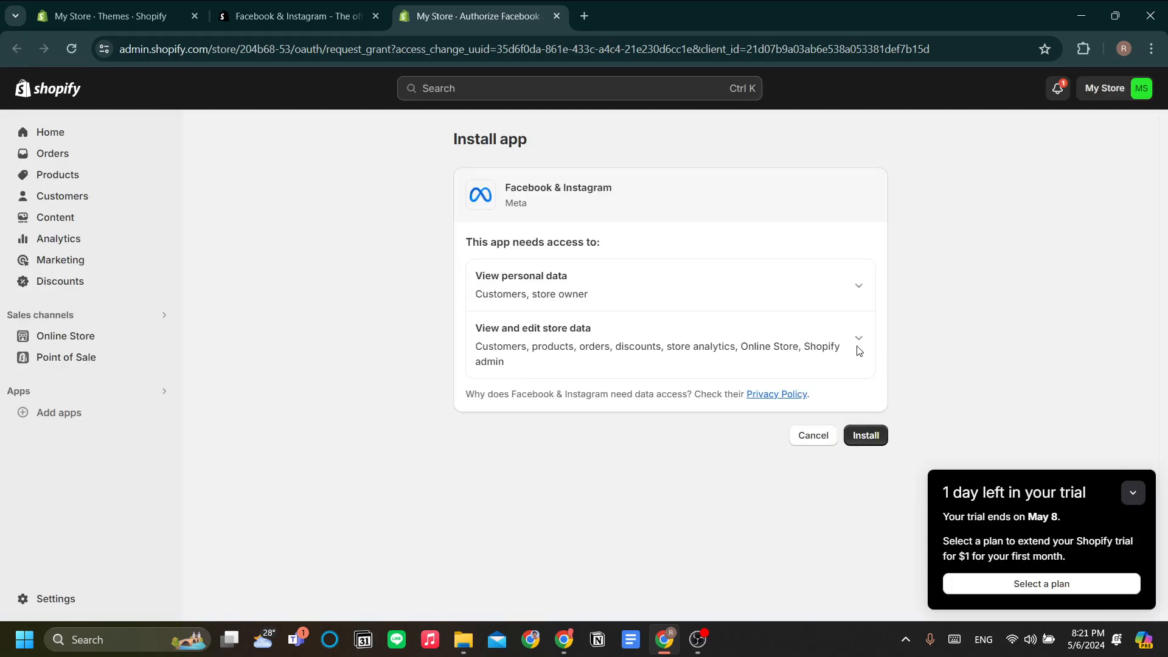
{"action": "left_click", "coordinate": [882, 434]}
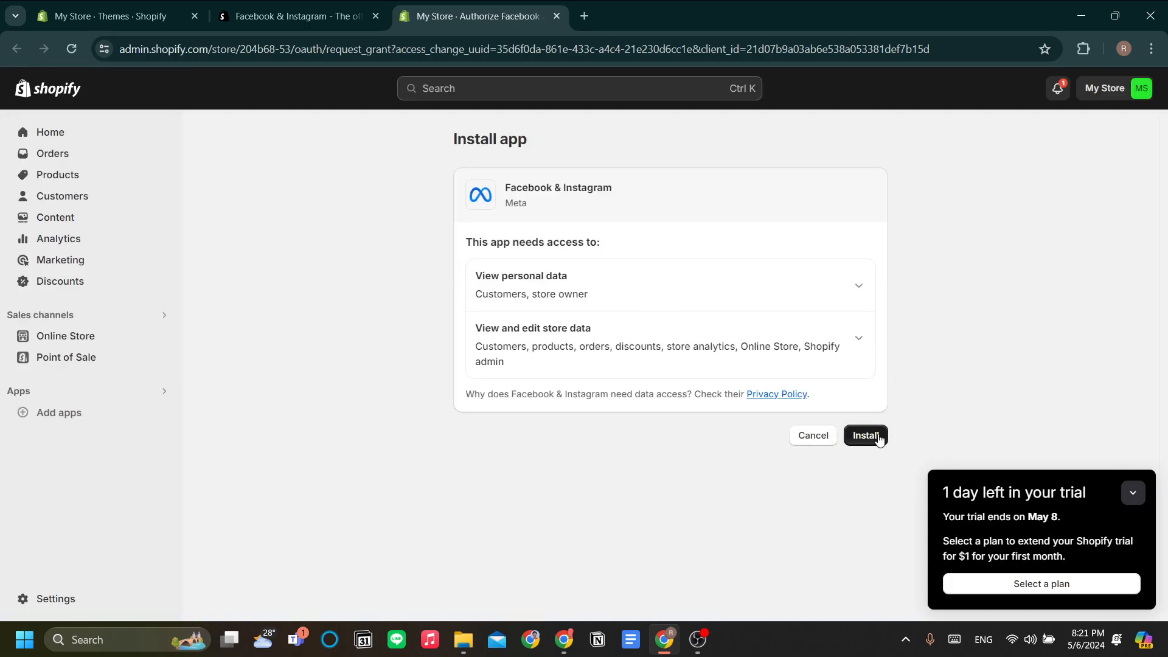
{"action": "left_click", "coordinate": [1132, 493]}
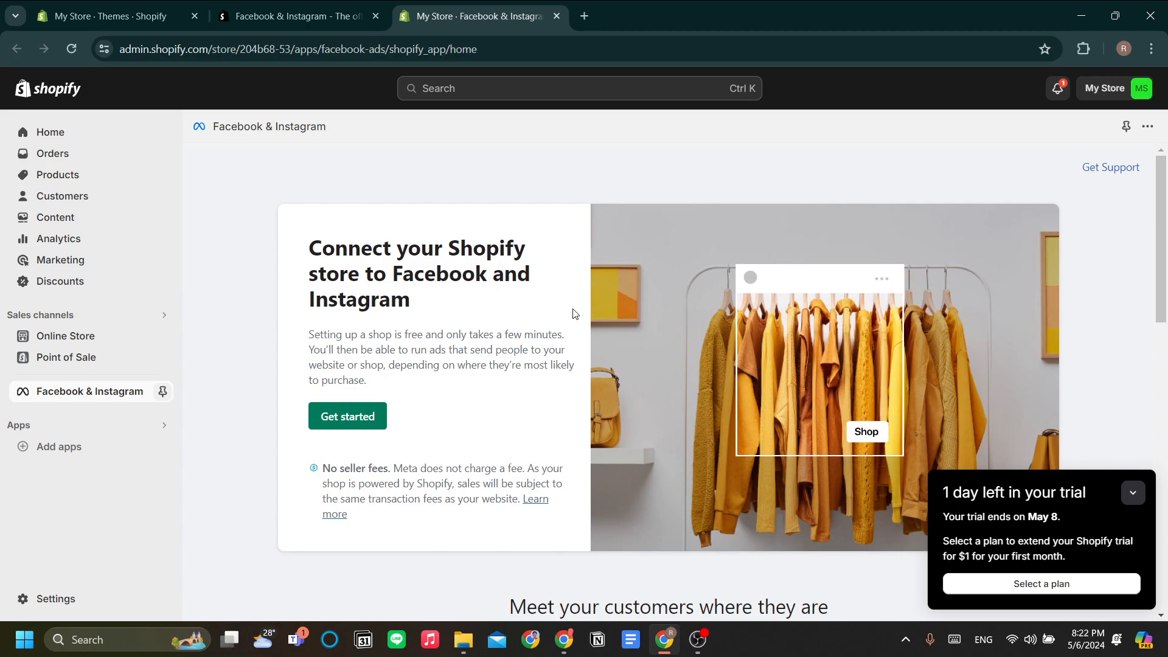
Step: Look over the Facebook & Instagram app's introduction page and pin the app among the sales channels
{"action": "scroll", "coordinate": [549, 339], "scroll_direction": "down", "scroll_amount": 2}
{"action": "scroll", "coordinate": [730, 363], "scroll_direction": "up", "scroll_amount": 2}
{"action": "left_click", "coordinate": [1132, 493]}
{"action": "scroll", "coordinate": [1052, 438], "scroll_direction": "down", "scroll_amount": 9}
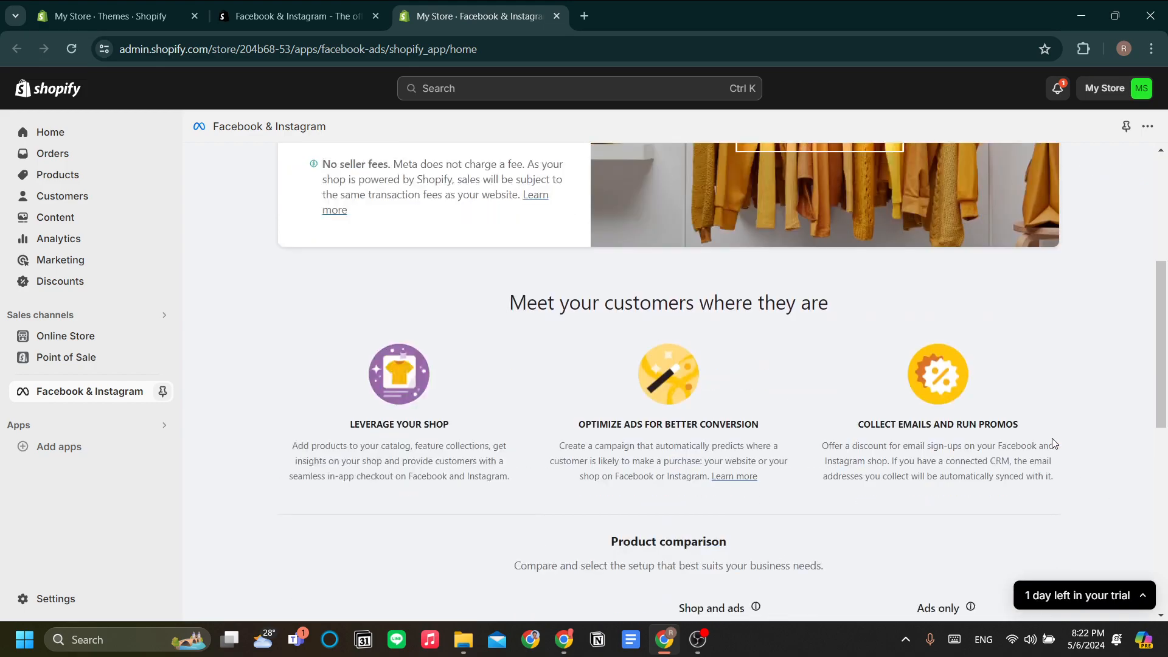
{"action": "scroll", "coordinate": [1054, 442], "scroll_direction": "up", "scroll_amount": 10}
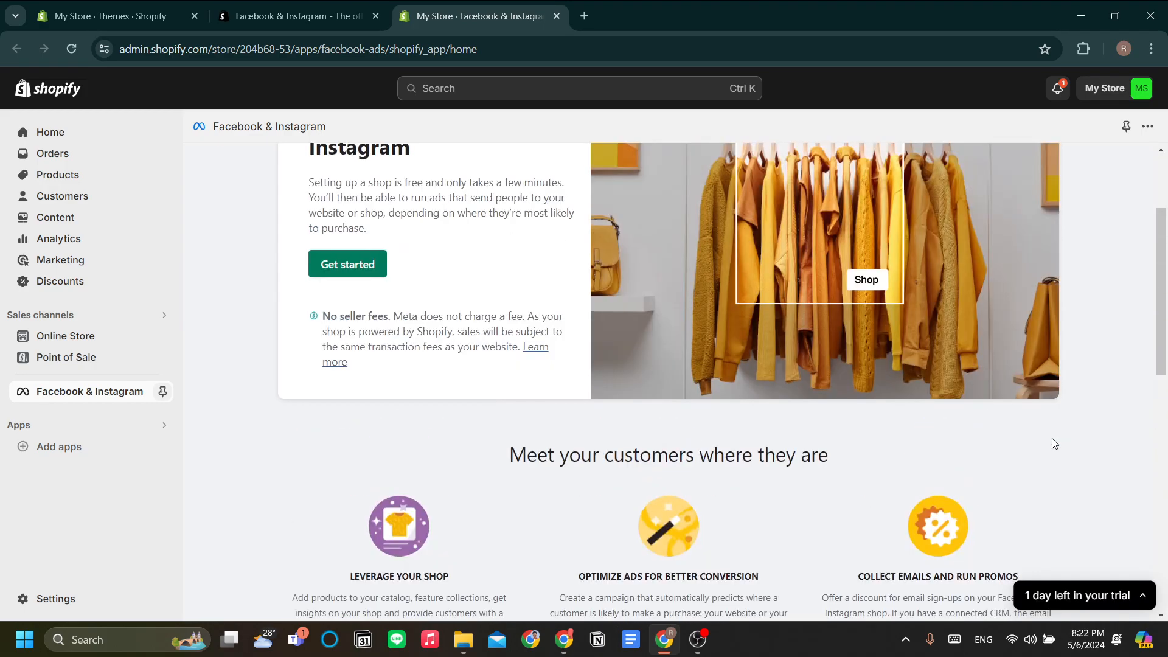
{"action": "left_click", "coordinate": [163, 391]}
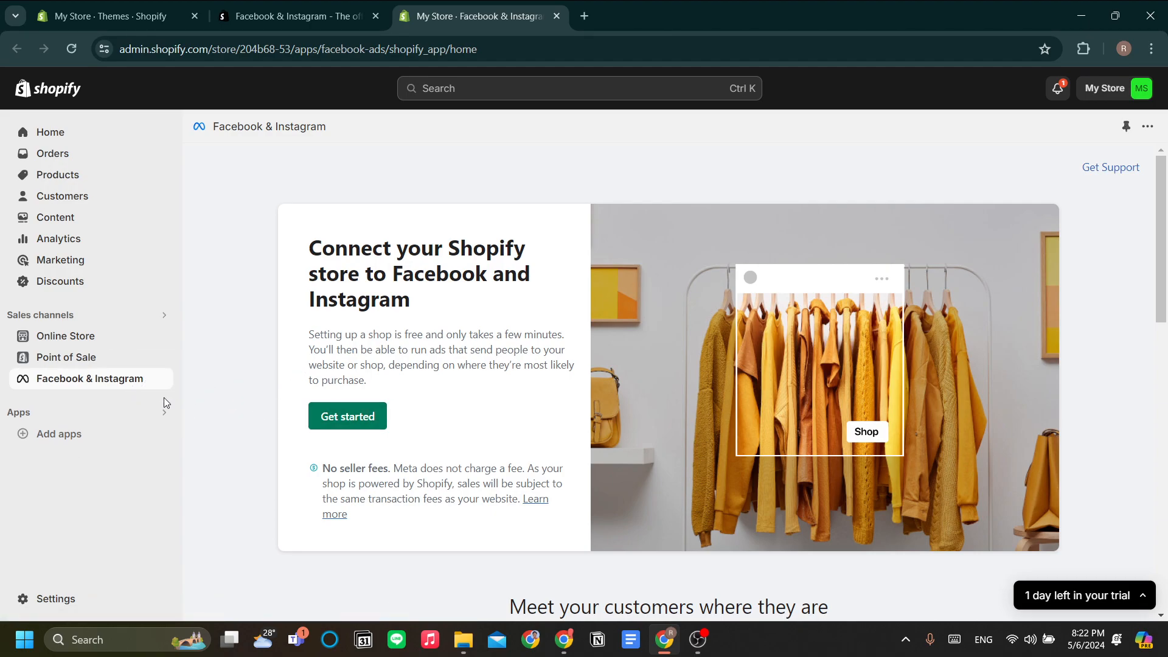
Step: Start the Facebook & Instagram shop setup and connect the Facebook account
{"action": "left_click", "coordinate": [375, 419]}
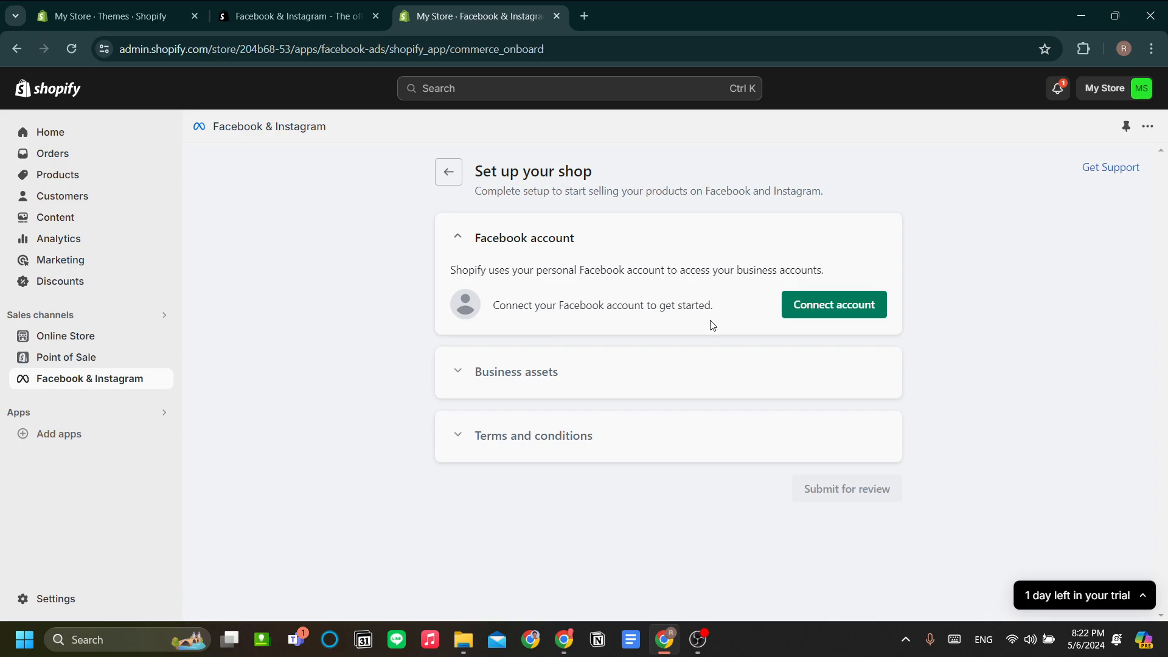
{"action": "left_click", "coordinate": [803, 309]}
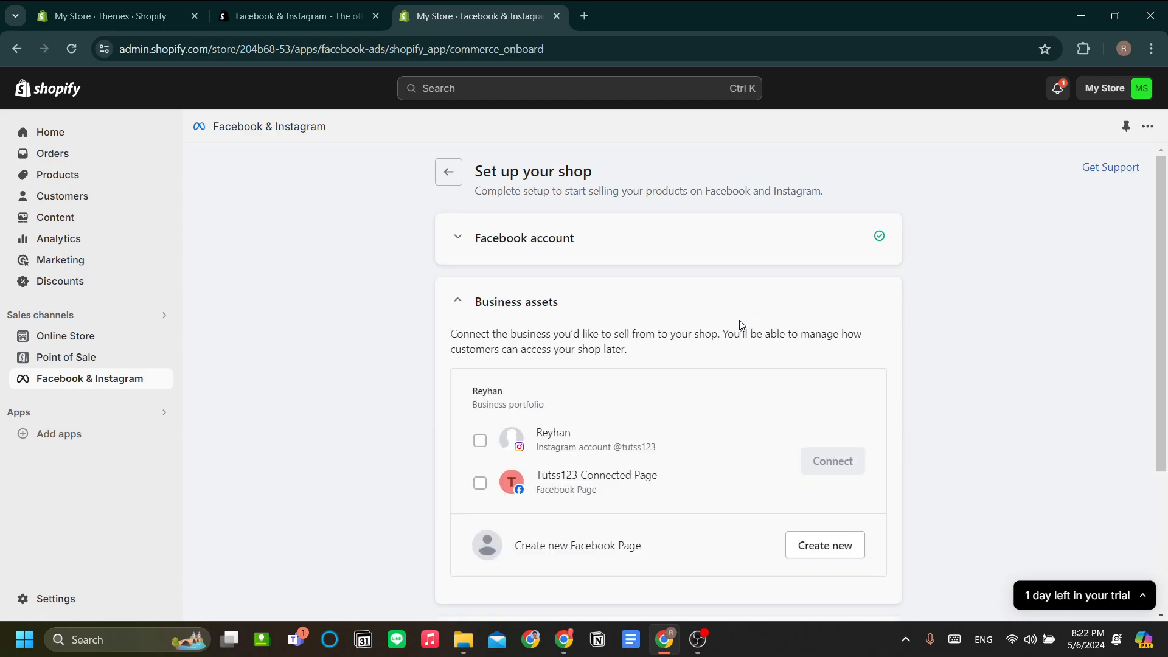
Step: Connect the Facebook Page "Tutss123 Connected Page" as the shop's business asset
{"action": "scroll", "coordinate": [605, 390], "scroll_direction": "down", "scroll_amount": 1}
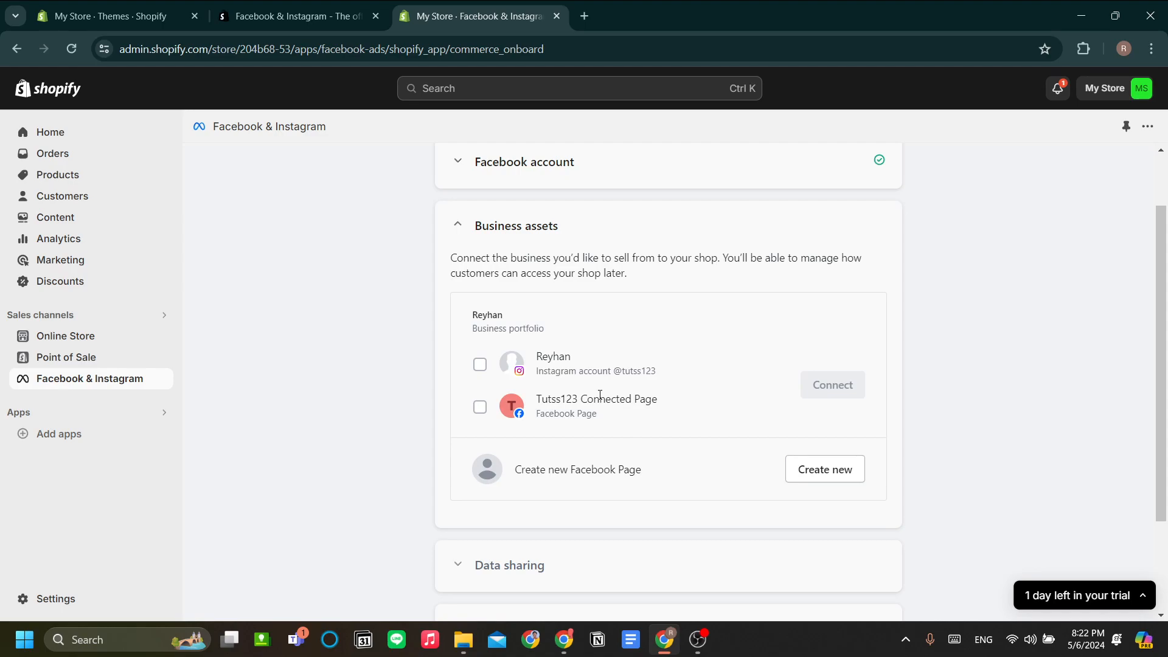
{"action": "scroll", "coordinate": [631, 390], "scroll_direction": "down", "scroll_amount": 1}
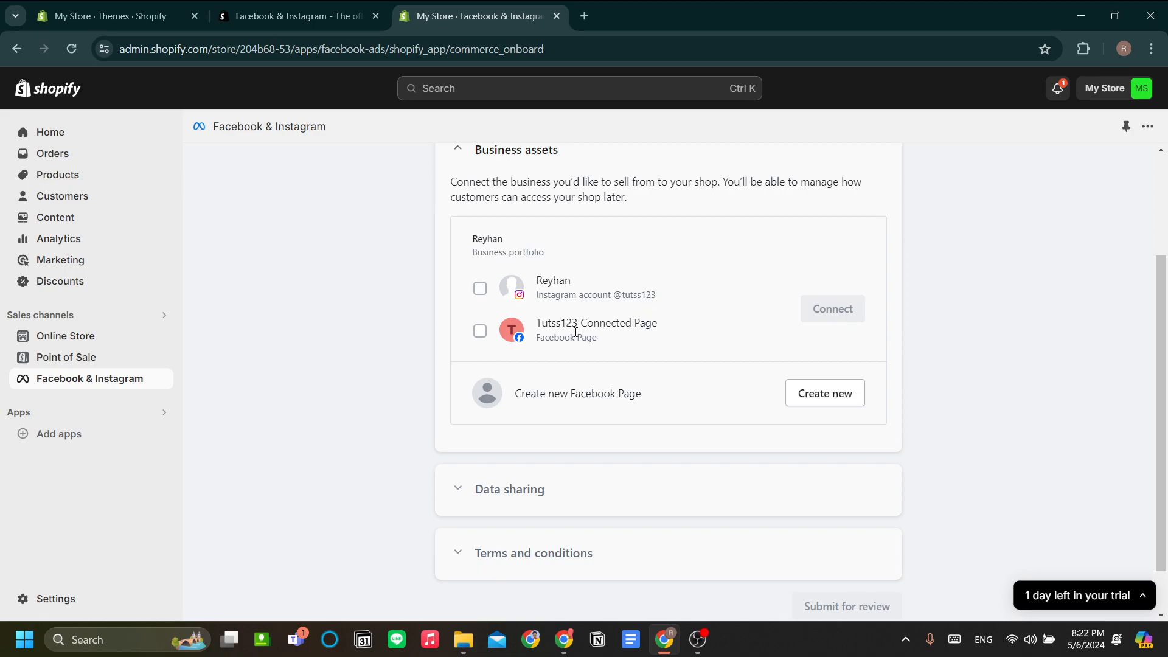
{"action": "scroll", "coordinate": [605, 359], "scroll_direction": "up", "scroll_amount": 1}
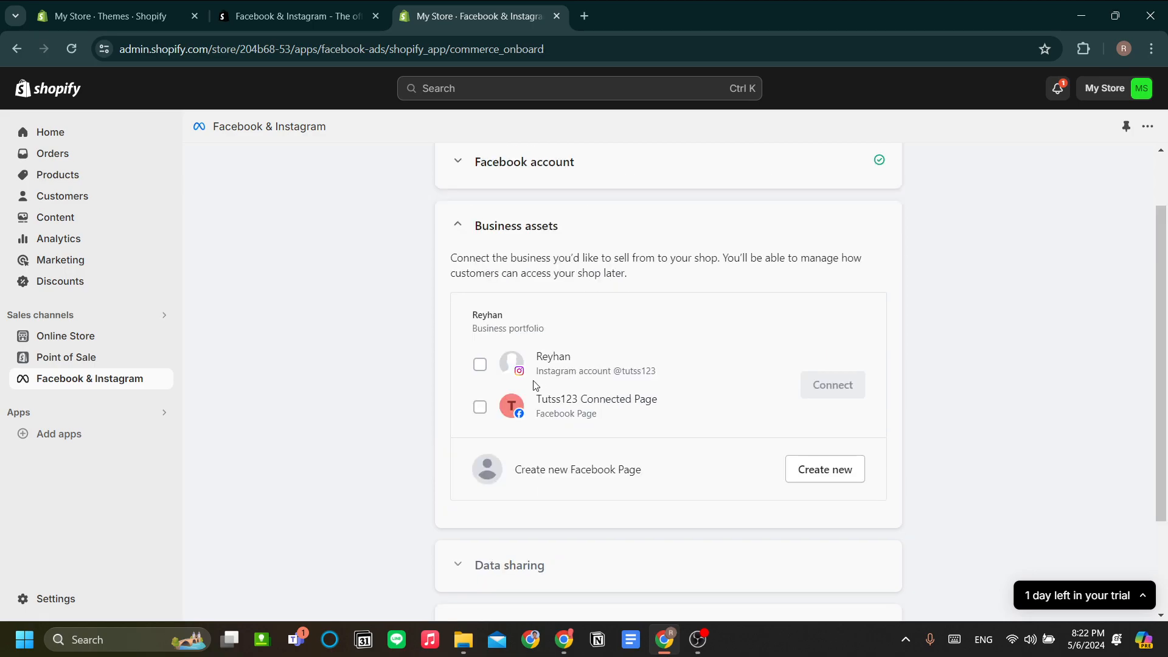
{"action": "left_click", "coordinate": [481, 409]}
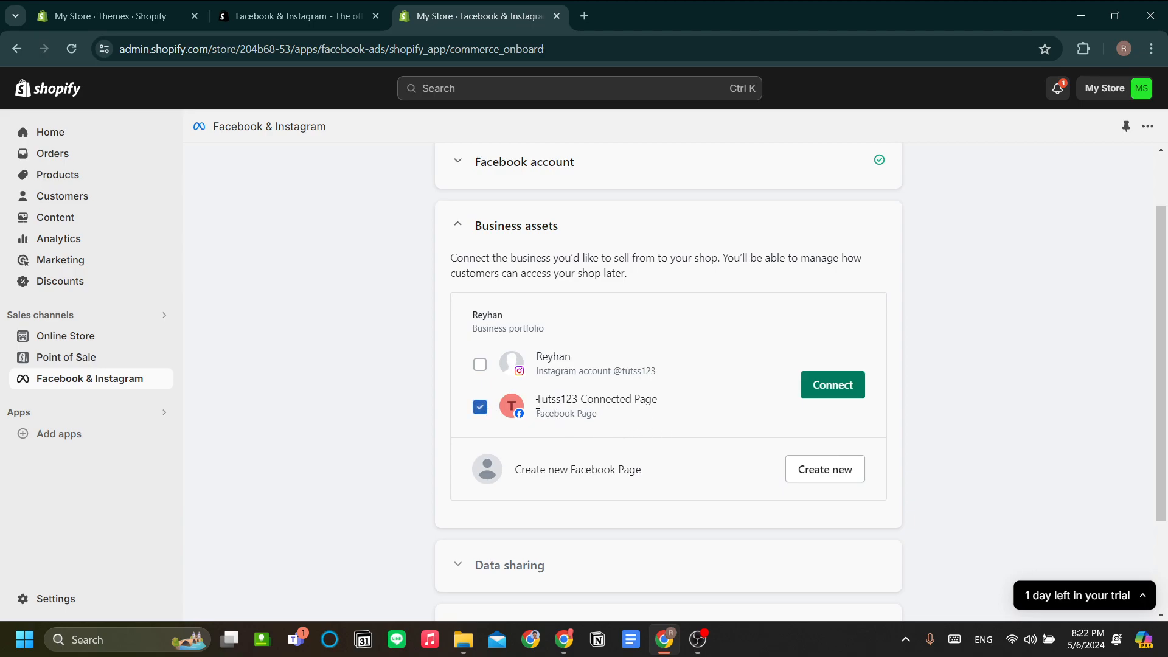
{"action": "left_click_drag", "start_coordinate": [537, 404], "coordinate": [685, 435]}
{"action": "left_click", "coordinate": [669, 433]}
{"action": "left_click", "coordinate": [835, 390]}
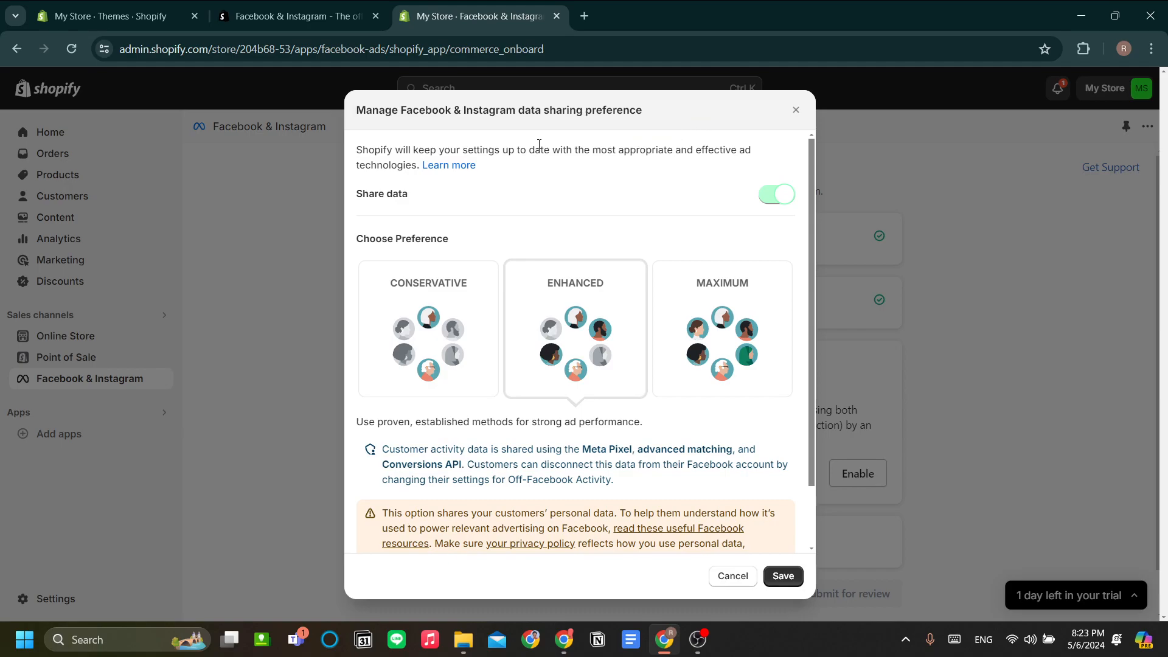
Step: Compare the Conservative, Enhanced and Maximum options for Facebook & Instagram data sharing
{"action": "scroll", "coordinate": [618, 296], "scroll_direction": "down", "scroll_amount": 1}
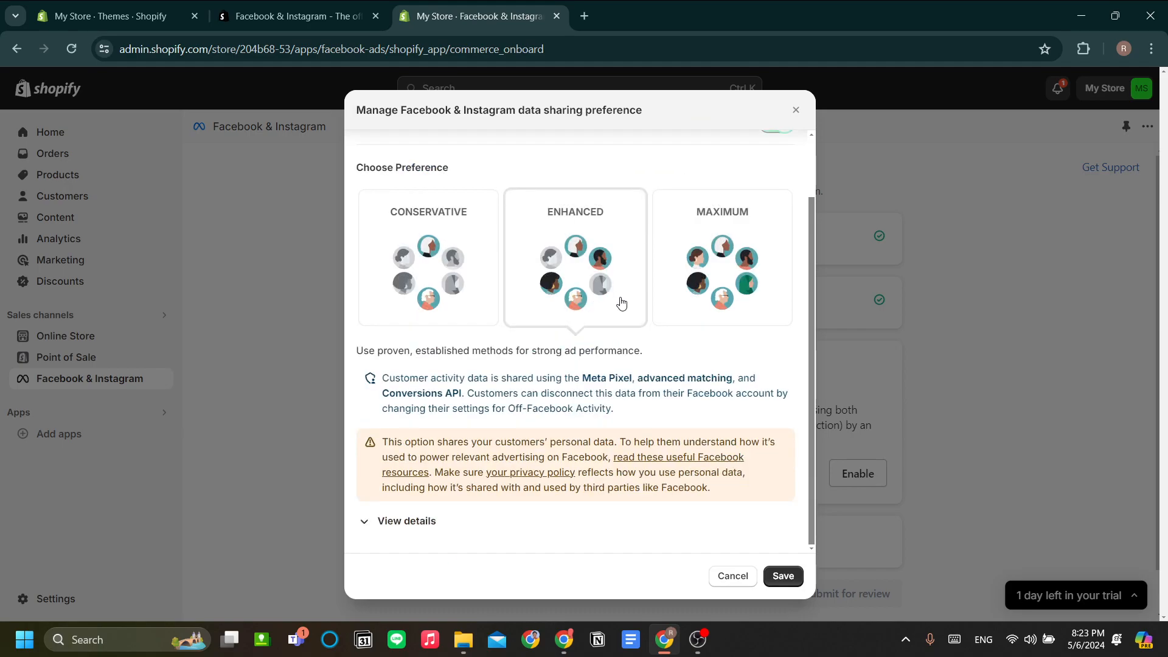
{"action": "left_click", "coordinate": [433, 285]}
{"action": "left_click", "coordinate": [576, 305]}
{"action": "left_click", "coordinate": [711, 283]}
{"action": "left_click", "coordinate": [484, 266]}
{"action": "left_click", "coordinate": [615, 271]}
{"action": "left_click", "coordinate": [730, 283]}
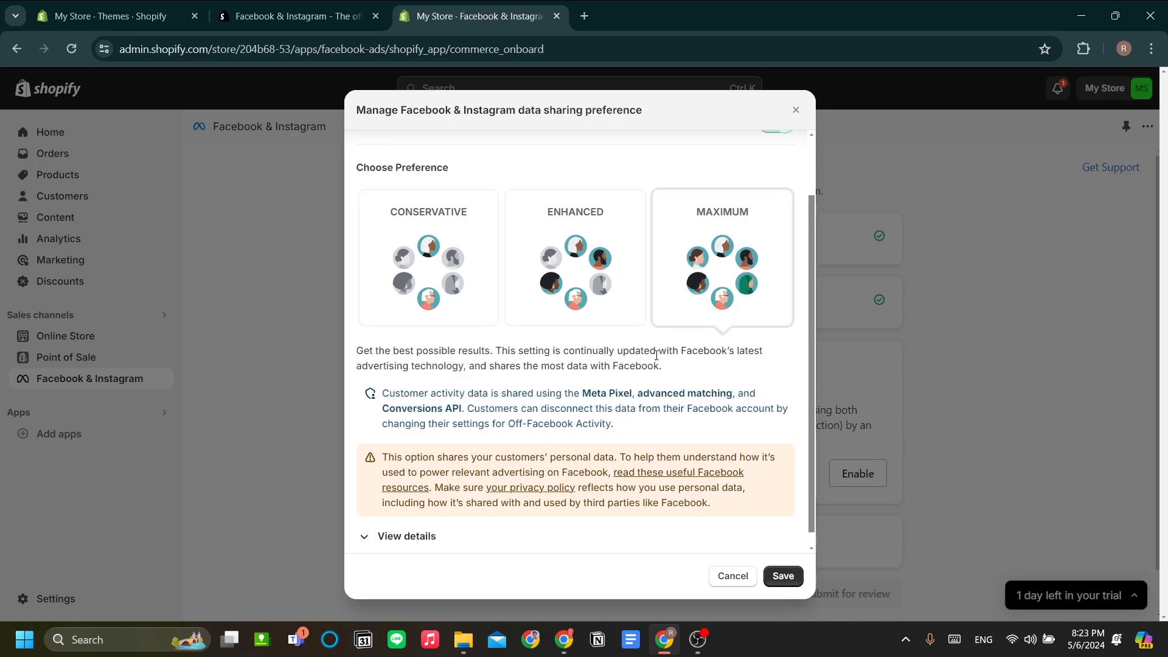
Step: Read the Conservative and Enhanced descriptions in detail and choose Maximum as the data sharing preference
{"action": "scroll", "coordinate": [656, 355], "scroll_direction": "up", "scroll_amount": 1}
{"action": "left_click", "coordinate": [546, 368]}
{"action": "left_click", "coordinate": [470, 362]}
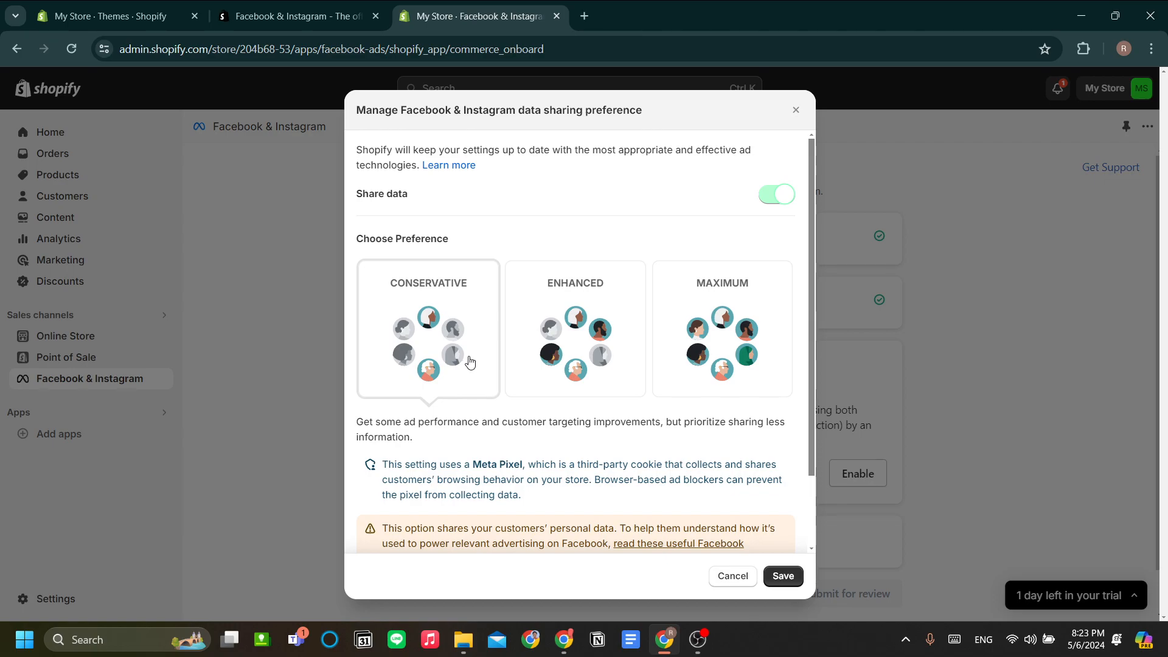
{"action": "scroll", "coordinate": [475, 361], "scroll_direction": "down", "scroll_amount": 1}
{"action": "scroll", "coordinate": [480, 359], "scroll_direction": "up", "scroll_amount": 1}
{"action": "scroll", "coordinate": [482, 359], "scroll_direction": "down", "scroll_amount": 1}
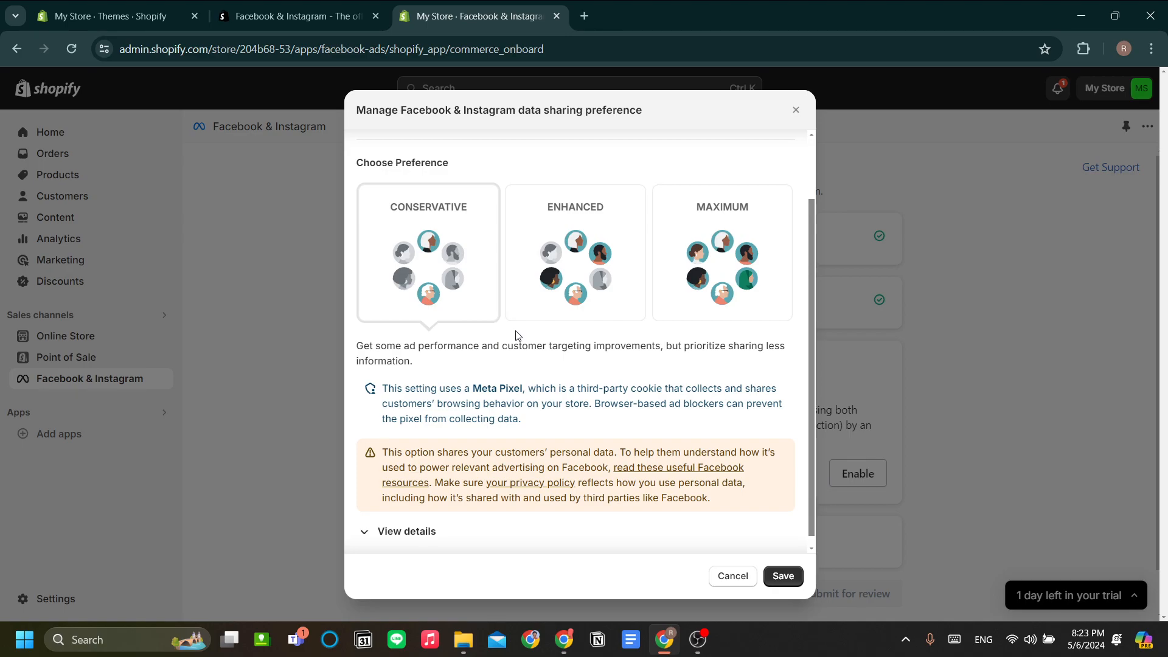
{"action": "left_click", "coordinate": [561, 319]}
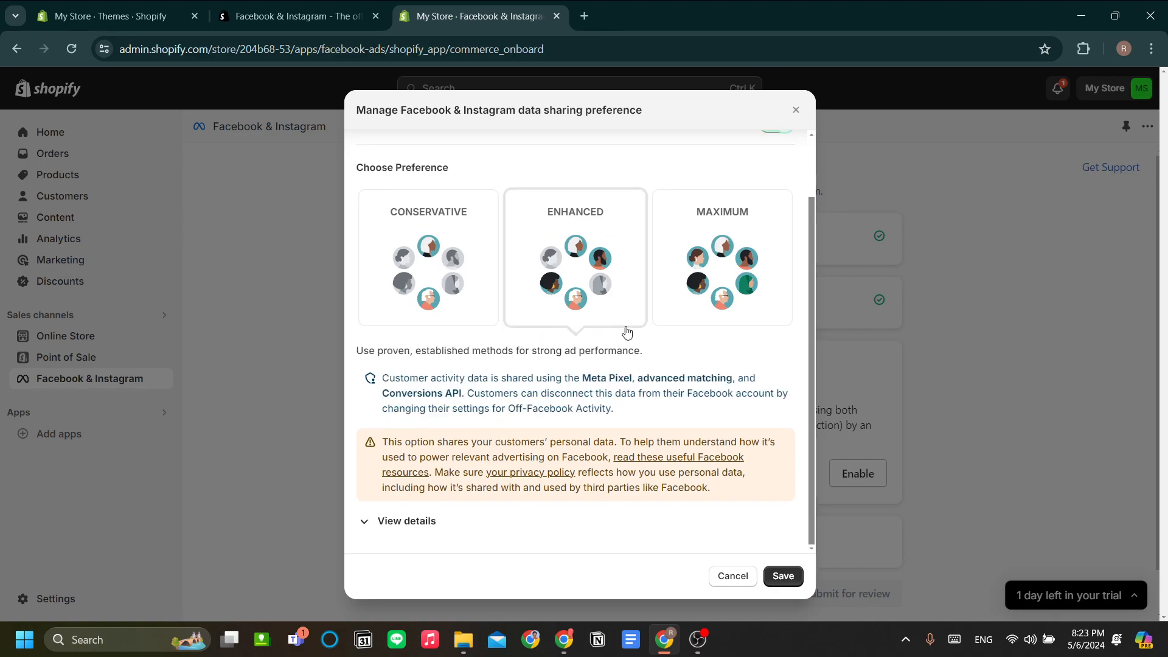
{"action": "left_click", "coordinate": [693, 300]}
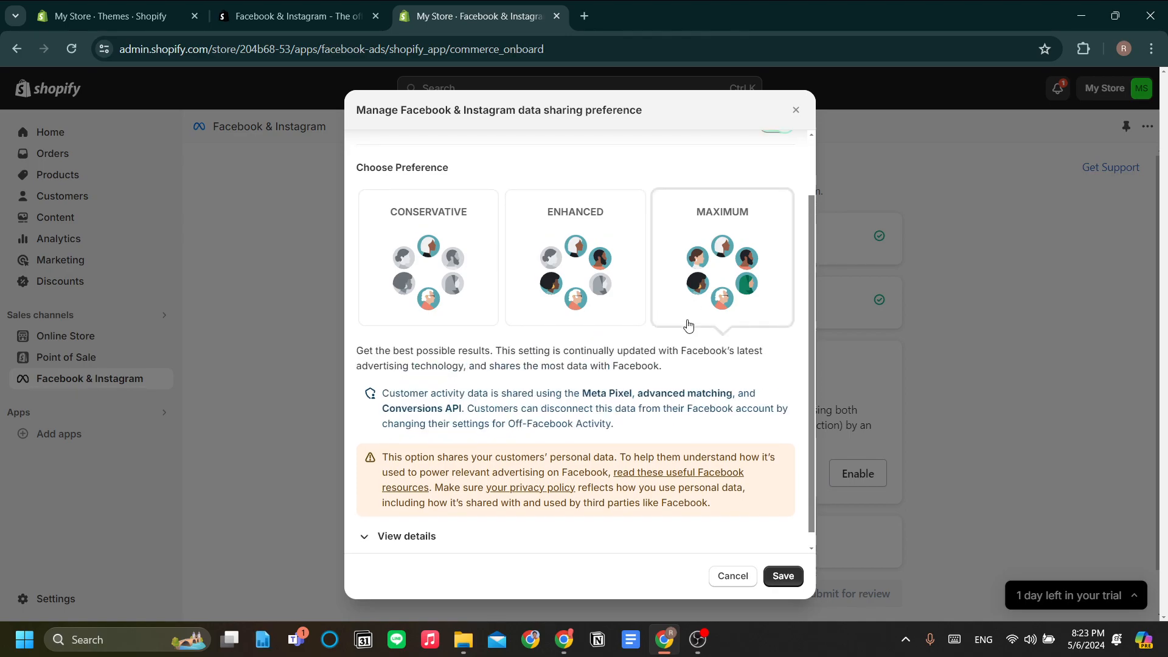
Step: Review the Enhanced data sharing option once more, return to Maximum and save the preference
{"action": "scroll", "coordinate": [638, 366], "scroll_direction": "down", "scroll_amount": 1}
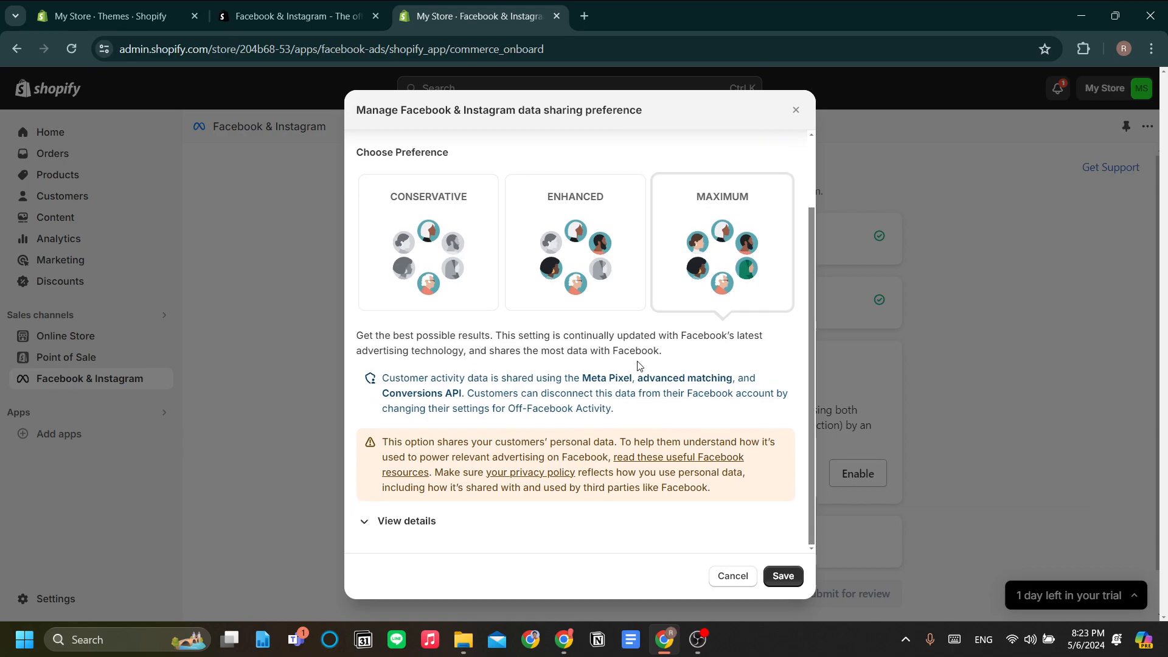
{"action": "left_click", "coordinate": [591, 277]}
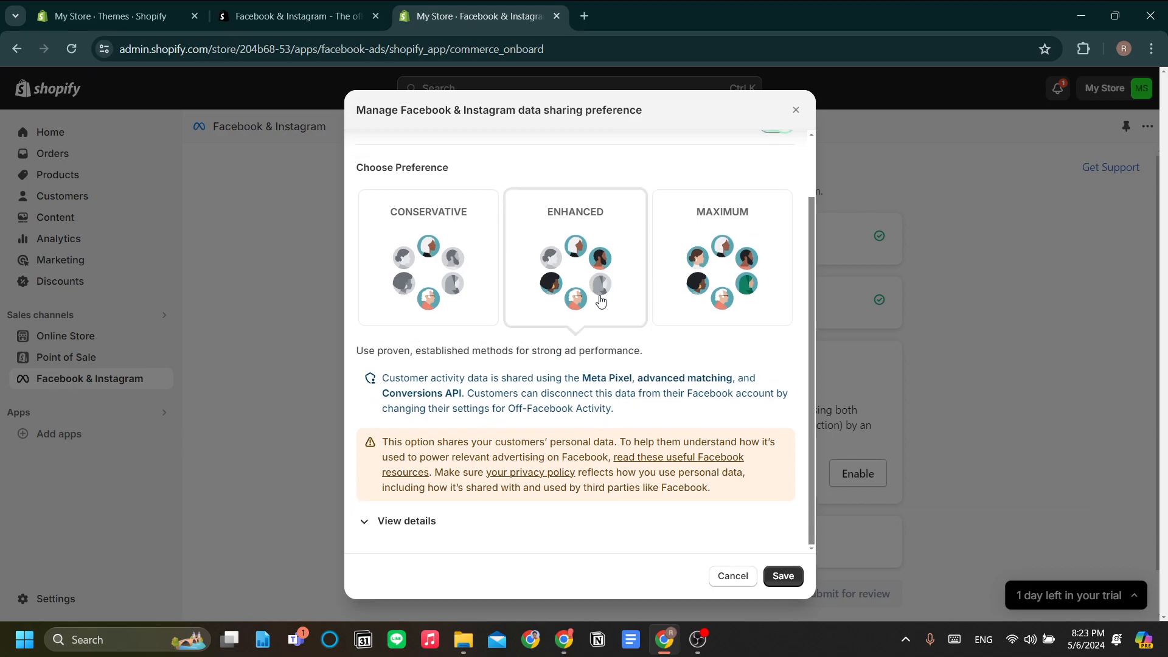
{"action": "left_click", "coordinate": [688, 310]}
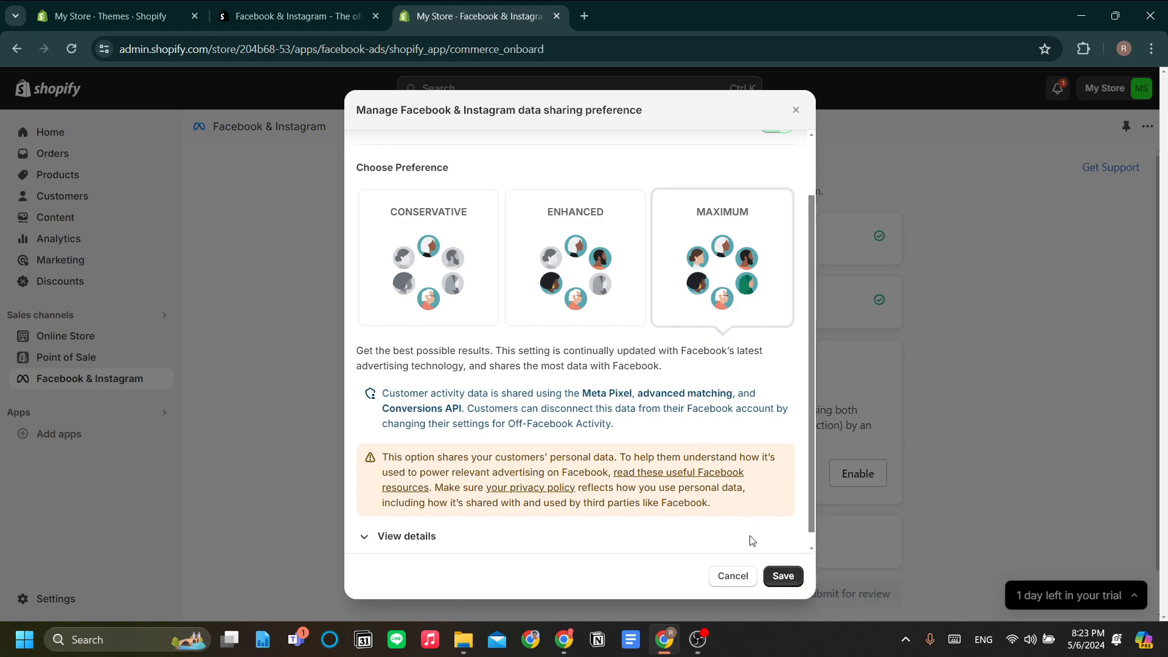
{"action": "left_click", "coordinate": [779, 581]}
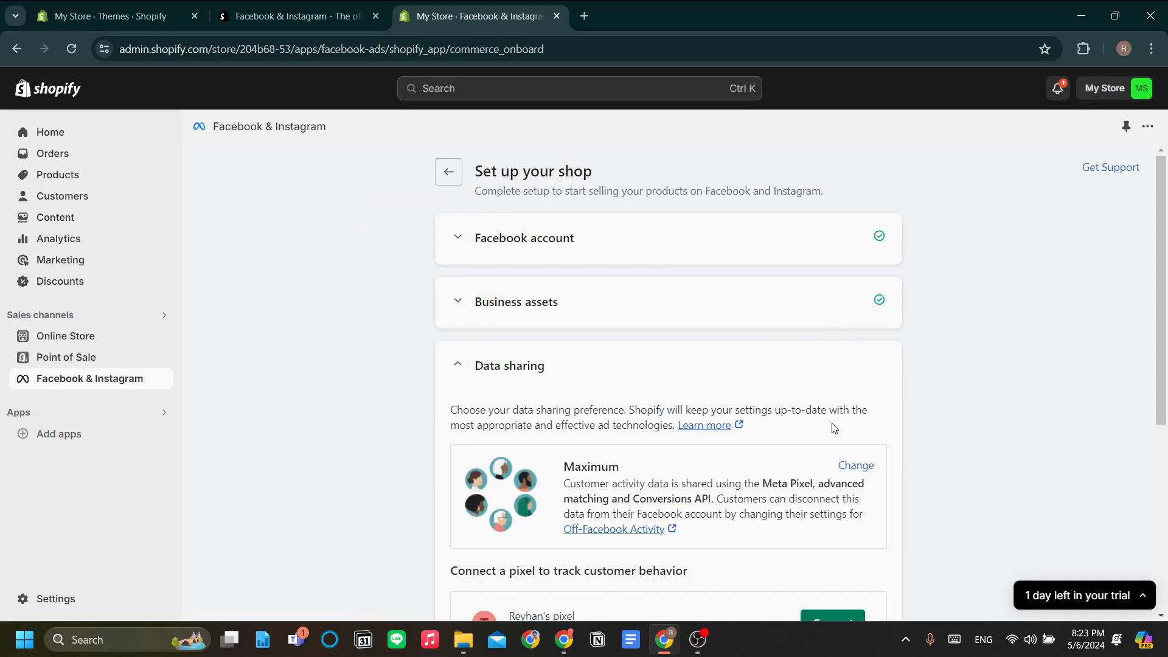
Step: Examine the options for connecting a pixel under data sharing: the existing pixel with its ID and creating a new Meta Pixel
{"action": "scroll", "coordinate": [830, 425], "scroll_direction": "down", "scroll_amount": 2}
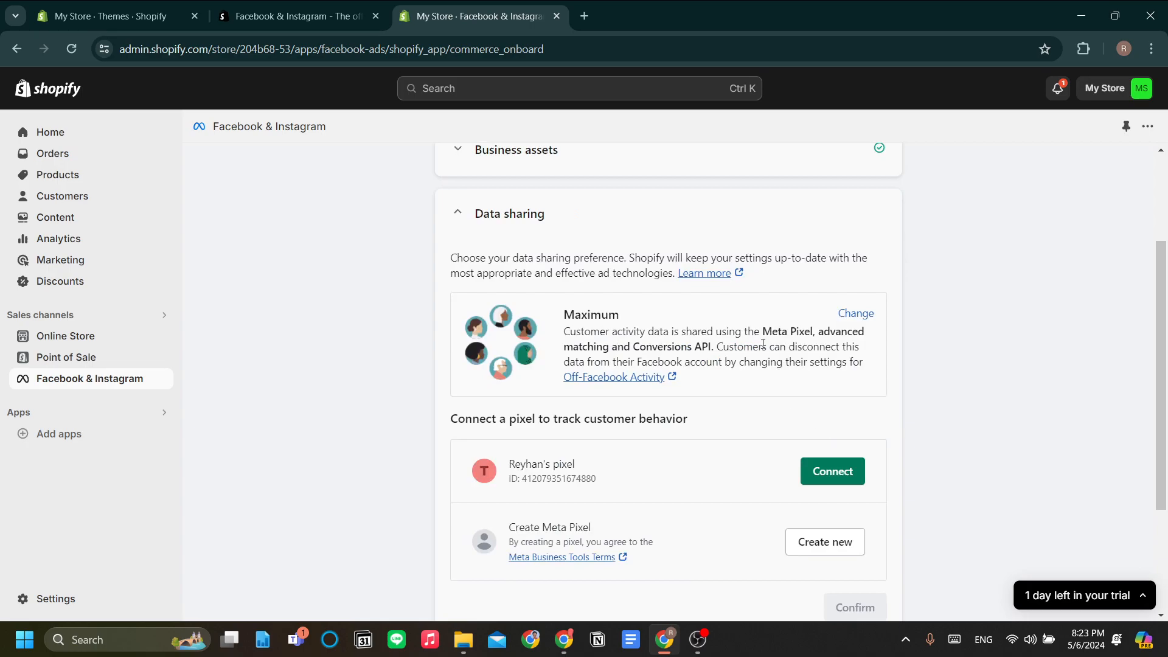
{"action": "scroll", "coordinate": [760, 346], "scroll_direction": "down", "scroll_amount": 1}
{"action": "scroll", "coordinate": [590, 410], "scroll_direction": "down", "scroll_amount": 1}
{"action": "scroll", "coordinate": [595, 395], "scroll_direction": "up", "scroll_amount": 1}
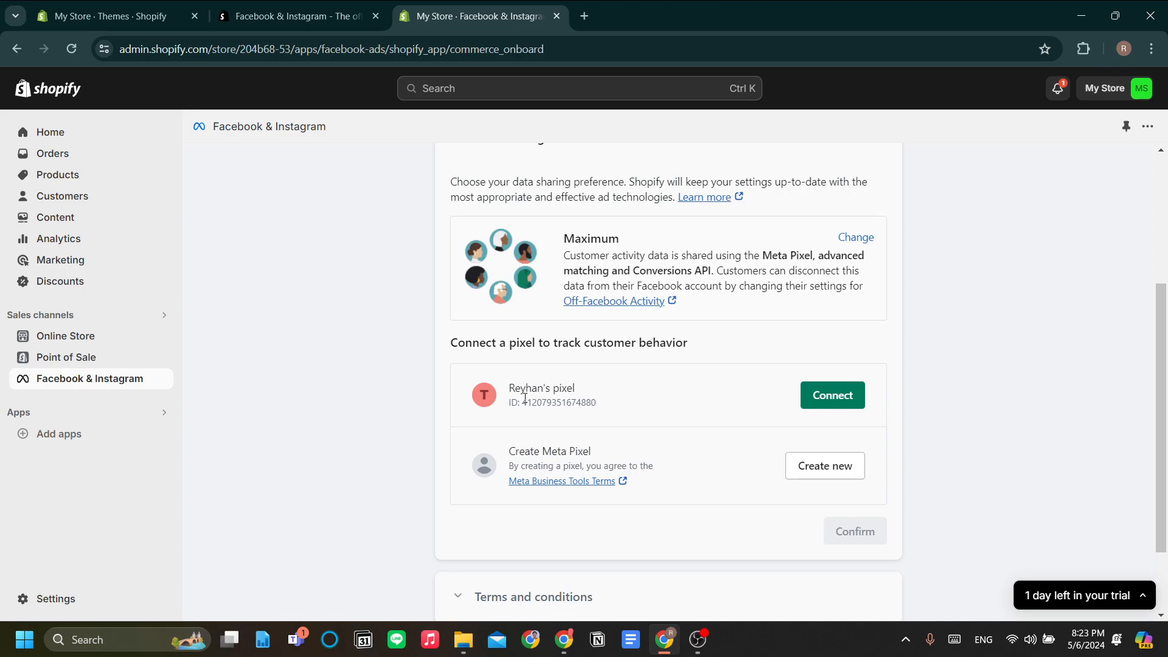
{"action": "left_click_drag", "start_coordinate": [509, 388], "coordinate": [578, 405]}
{"action": "left_click", "coordinate": [584, 406]}
{"action": "scroll", "coordinate": [565, 402], "scroll_direction": "up", "scroll_amount": 1}
{"action": "scroll", "coordinate": [627, 407], "scroll_direction": "down", "scroll_amount": 1}
{"action": "scroll", "coordinate": [678, 449], "scroll_direction": "up", "scroll_amount": 1}
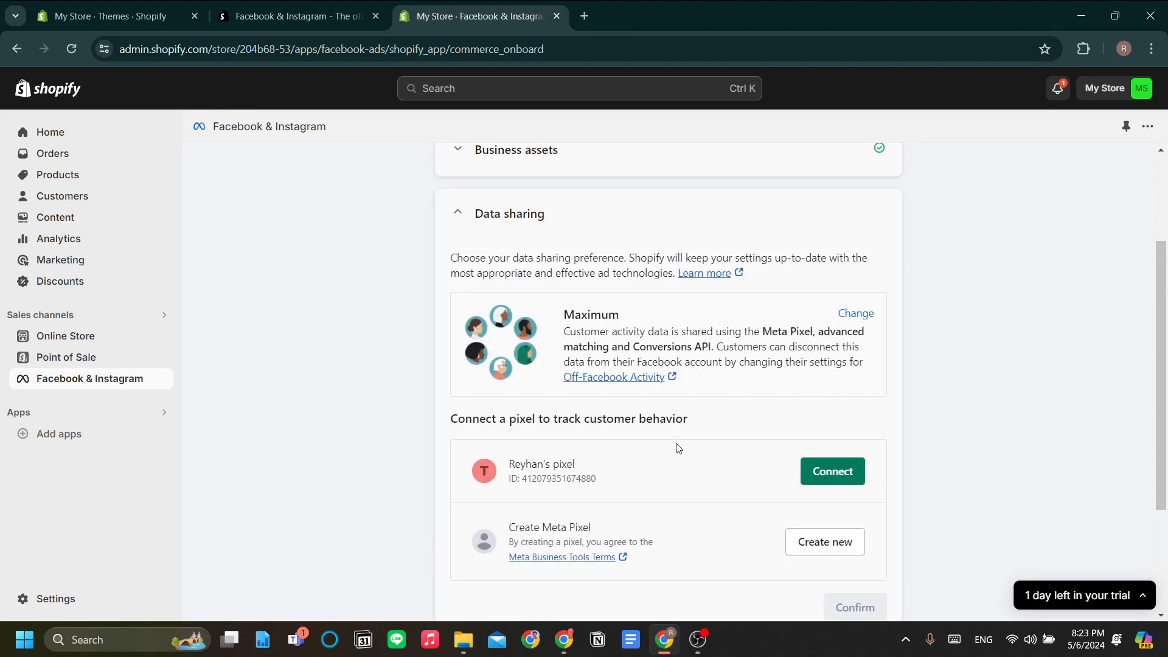
{"action": "scroll", "coordinate": [679, 449], "scroll_direction": "up", "scroll_amount": 2}
{"action": "scroll", "coordinate": [678, 449], "scroll_direction": "down", "scroll_amount": 3}
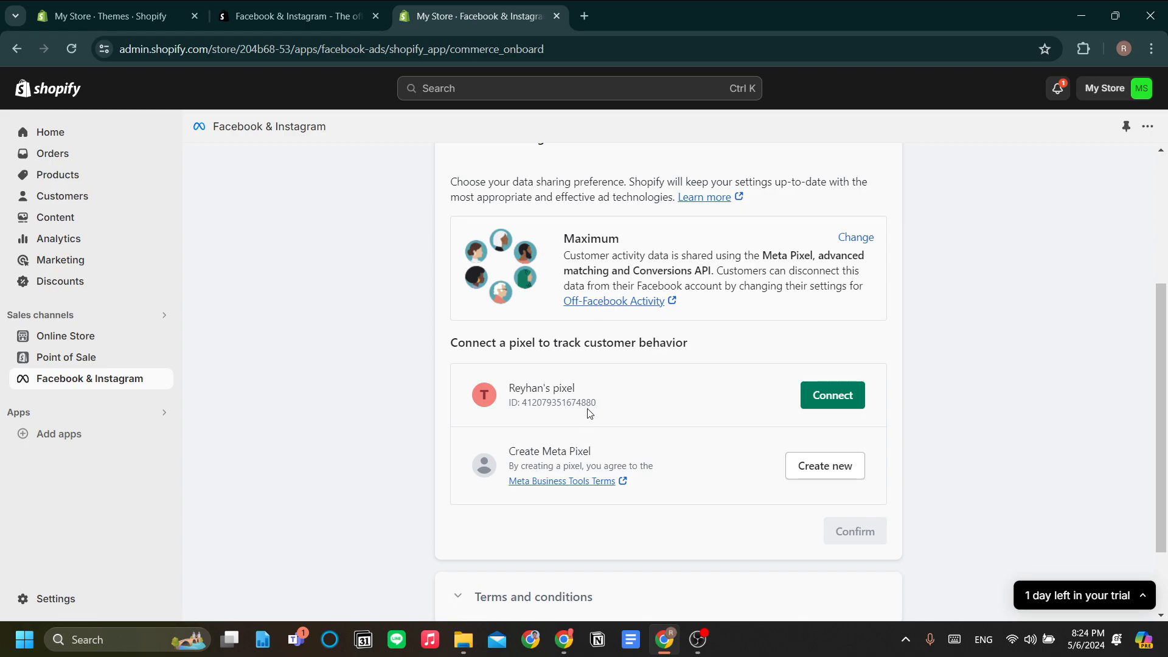
Step: Choose to create a new Meta Pixel for tracking customer behavior and confirm the data sharing section
{"action": "left_click", "coordinate": [808, 469]}
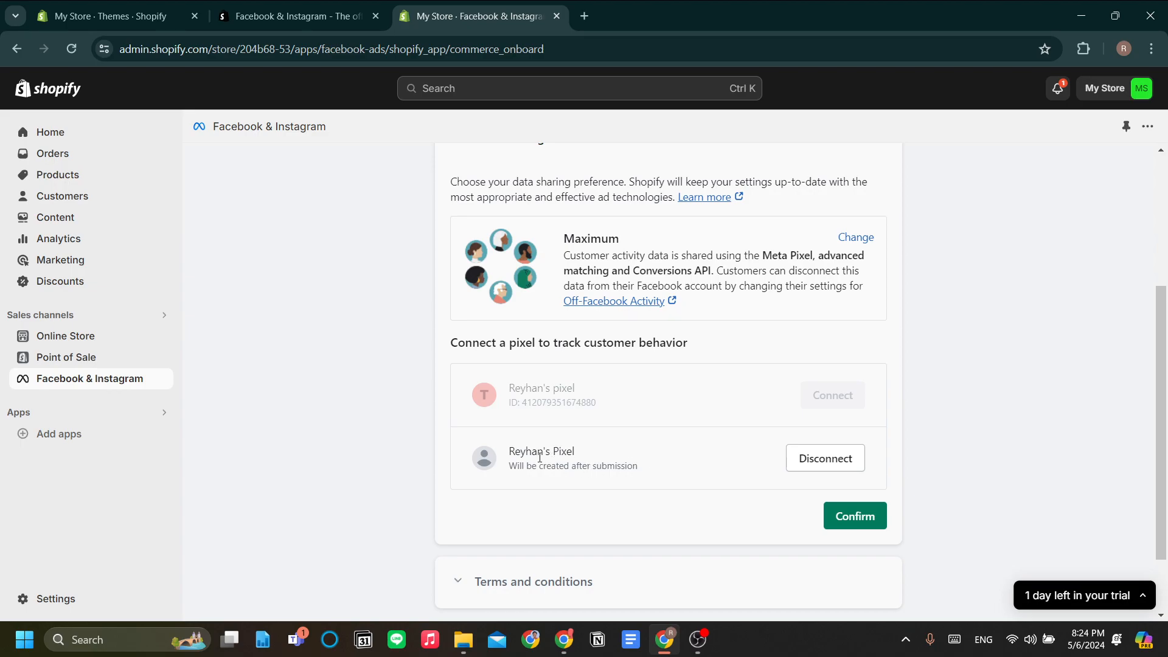
{"action": "left_click_drag", "start_coordinate": [517, 452], "coordinate": [606, 479]}
{"action": "left_click", "coordinate": [603, 484]}
{"action": "scroll", "coordinate": [601, 453], "scroll_direction": "down", "scroll_amount": 1}
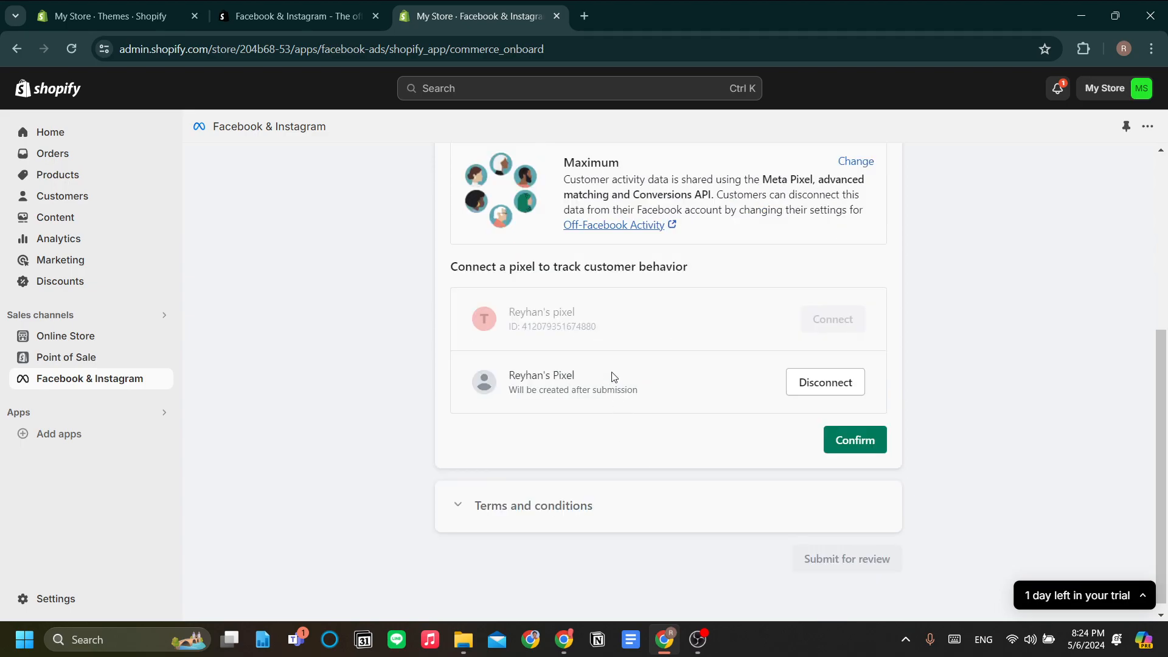
{"action": "scroll", "coordinate": [661, 406], "scroll_direction": "up", "scroll_amount": 1}
{"action": "left_click", "coordinate": [880, 526]}
Step: Accept the terms and conditions and submit the Facebook & Instagram shop setup for review
{"action": "scroll", "coordinate": [880, 528], "scroll_direction": "down", "scroll_amount": 1}
{"action": "left_click", "coordinate": [457, 481]}
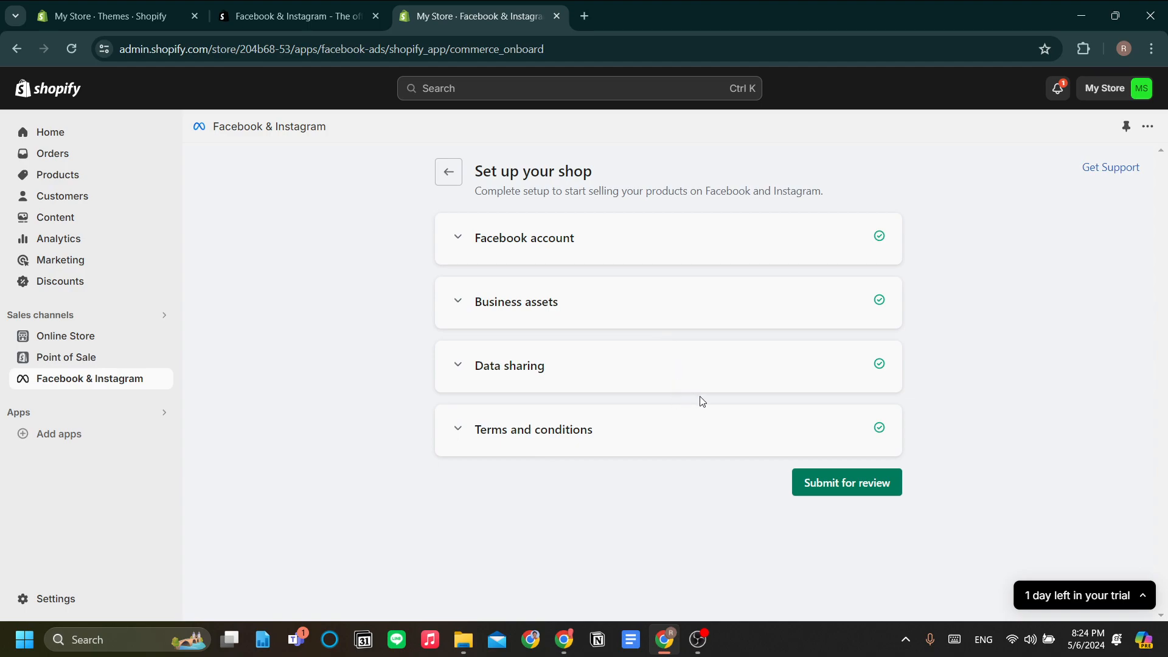
{"action": "left_click", "coordinate": [852, 490]}
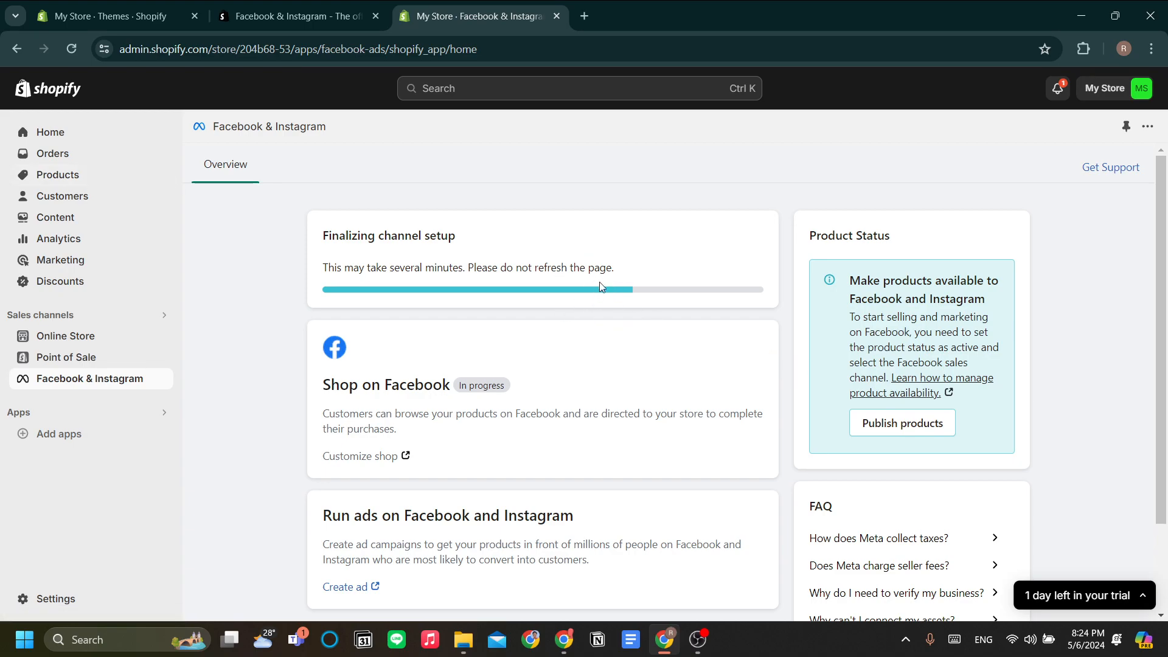
{"action": "right_click", "coordinate": [919, 424]}
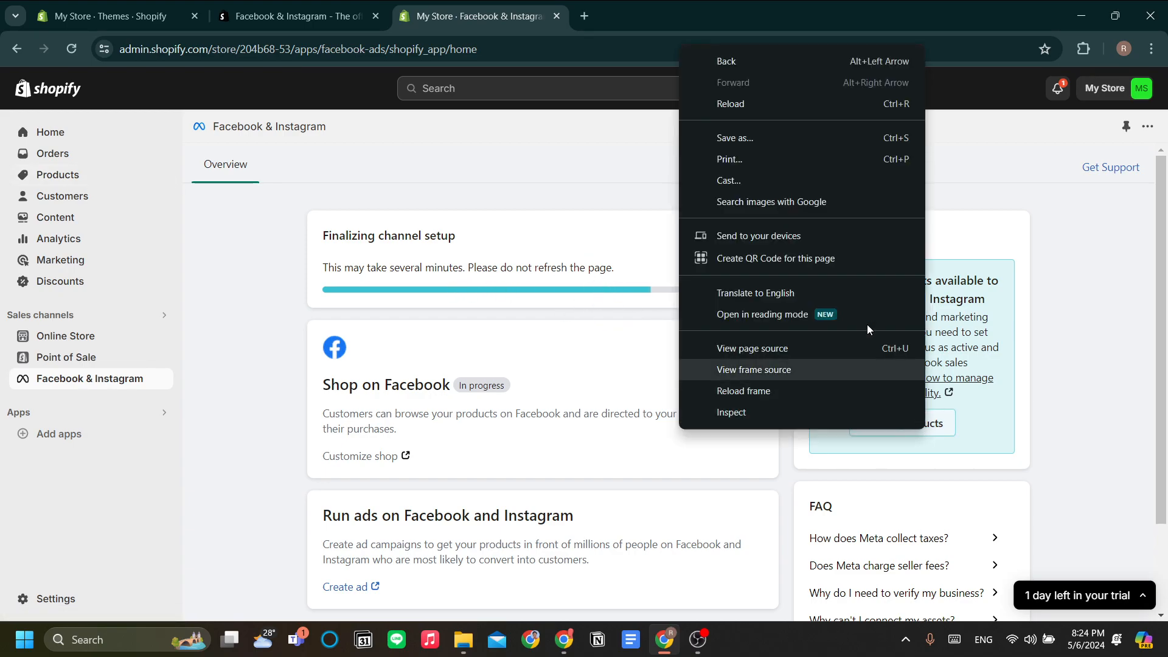
{"action": "left_click", "coordinate": [968, 271]}
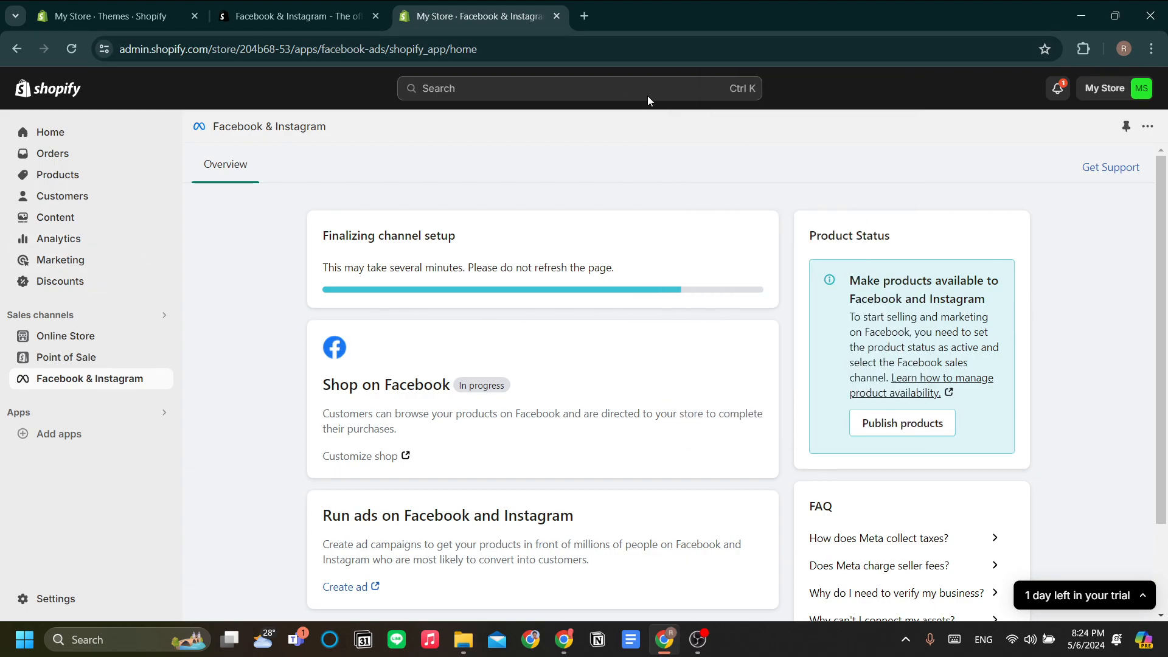
Step: Switch to Meta Business Suite in a new browser tab, keeping the Shopify setup page open
{"action": "left_click", "coordinate": [590, 23]}
{"action": "type", "text": "bun"}
{"action": "key", "text": "BackSpace"}
{"action": "type", "text": "si"}
{"action": "key", "text": "Return"}
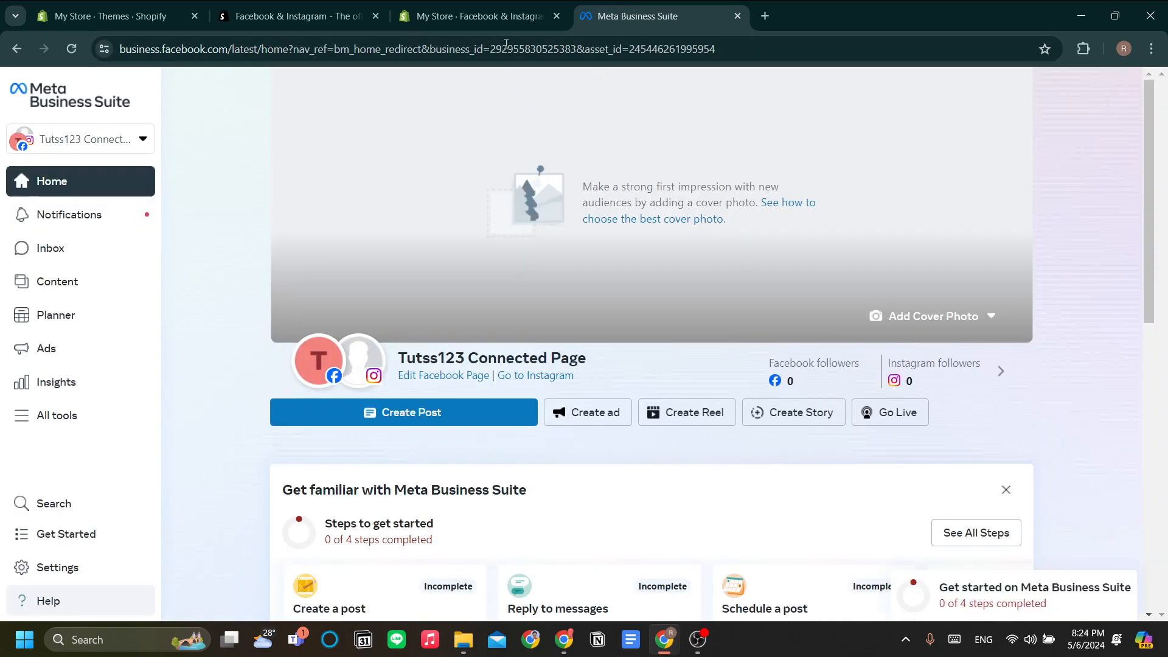
{"action": "left_click", "coordinate": [481, 16]}
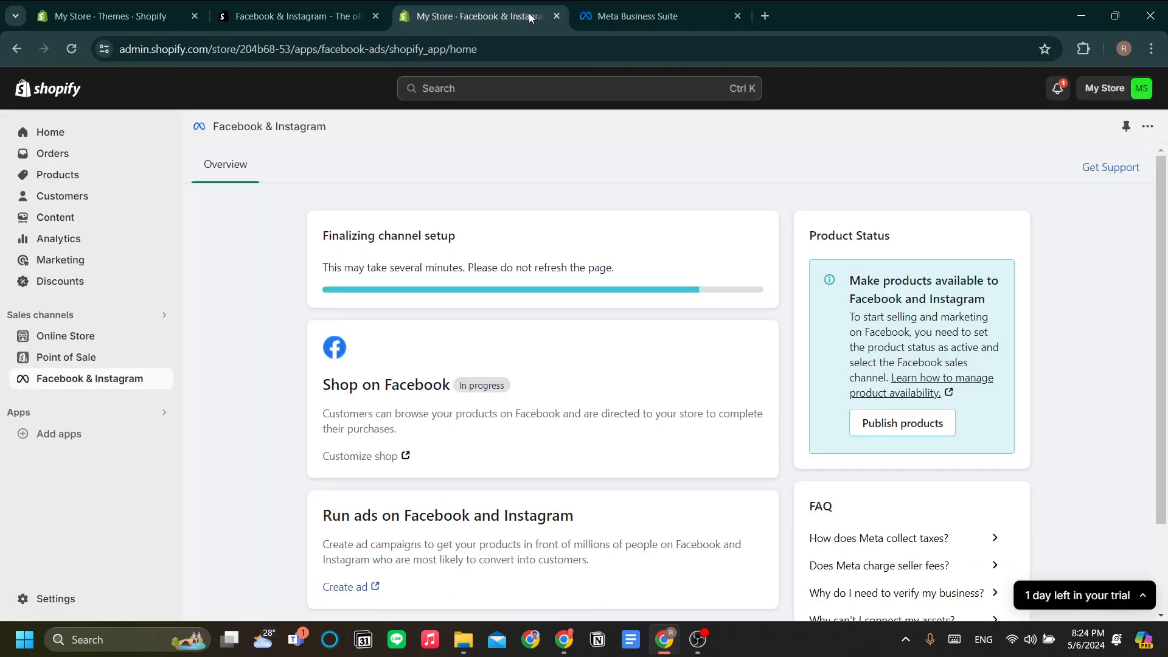
{"action": "left_click", "coordinate": [637, 15]}
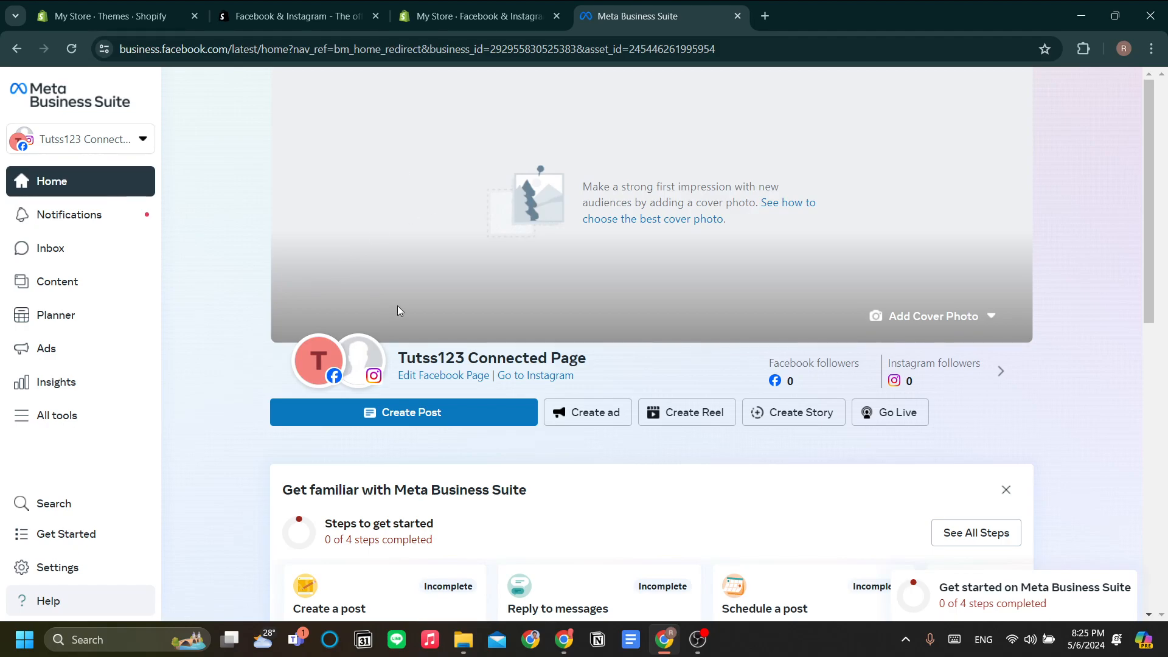
Step: Search all business tools for "pixel", open Events Manager and go to its data sources
{"action": "left_click", "coordinate": [61, 423]}
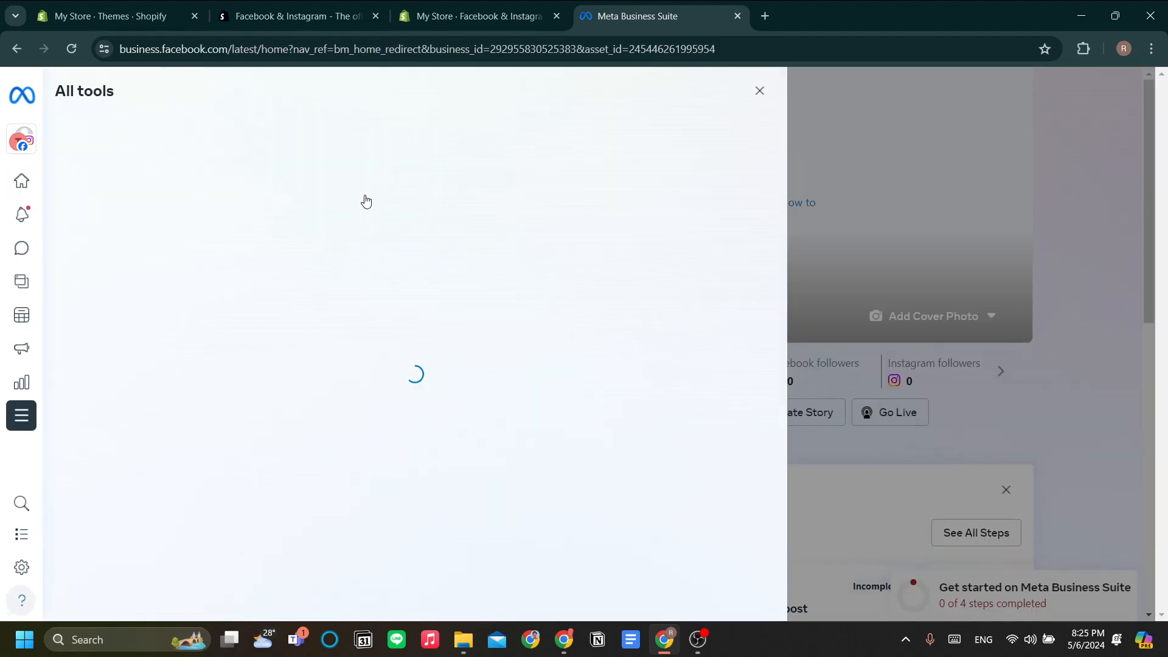
{"action": "left_click", "coordinate": [385, 144]}
{"action": "type", "text": "pixel"}
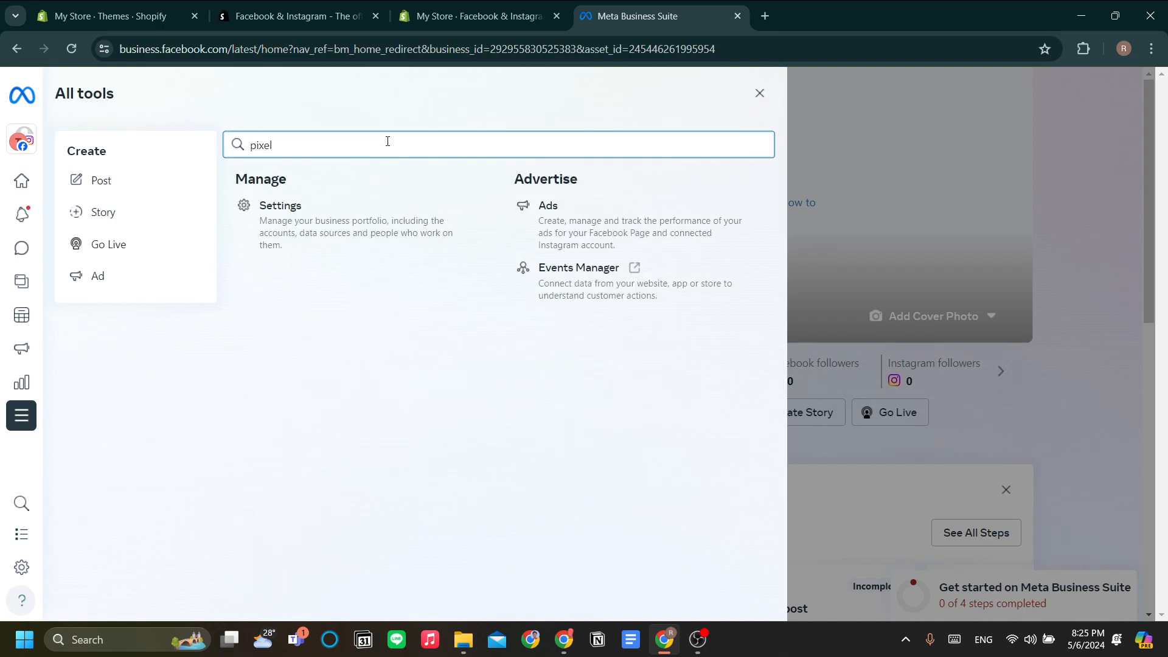
{"action": "left_click", "coordinate": [551, 301]}
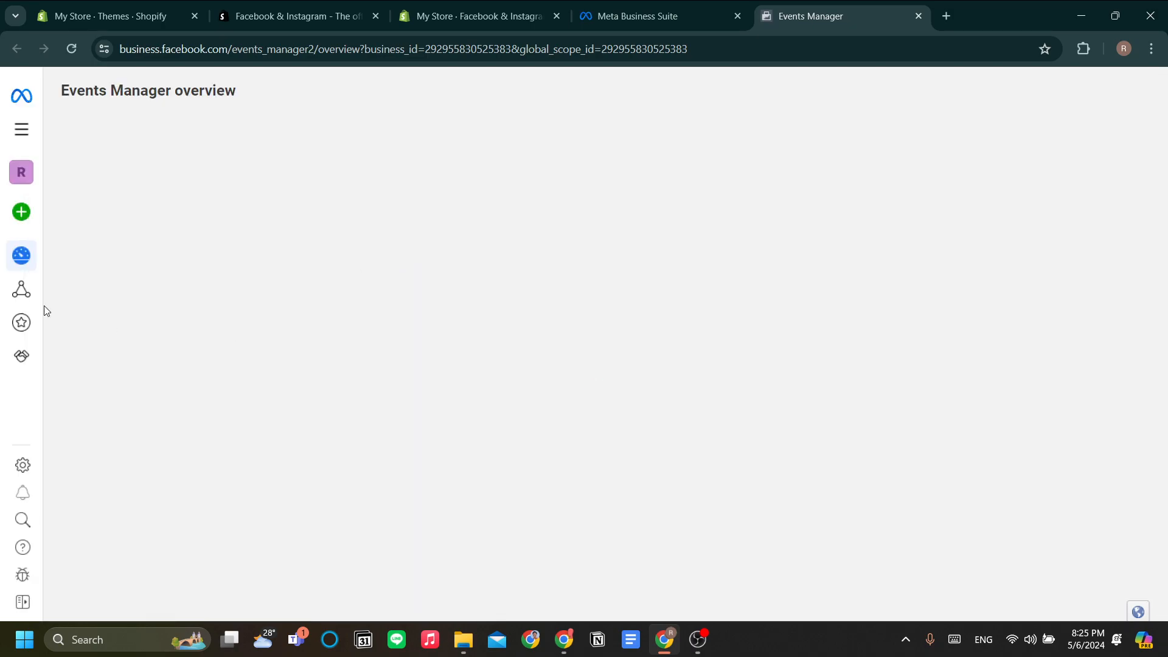
{"action": "mouse_move", "coordinate": [21, 290]}
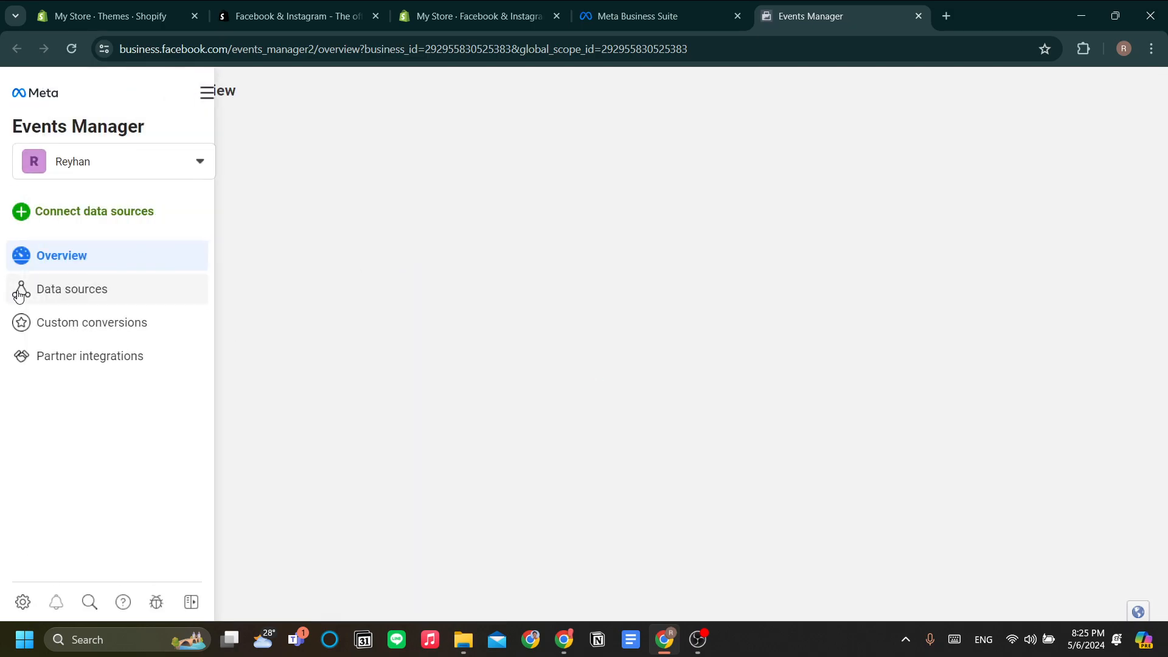
{"action": "left_click", "coordinate": [47, 292]}
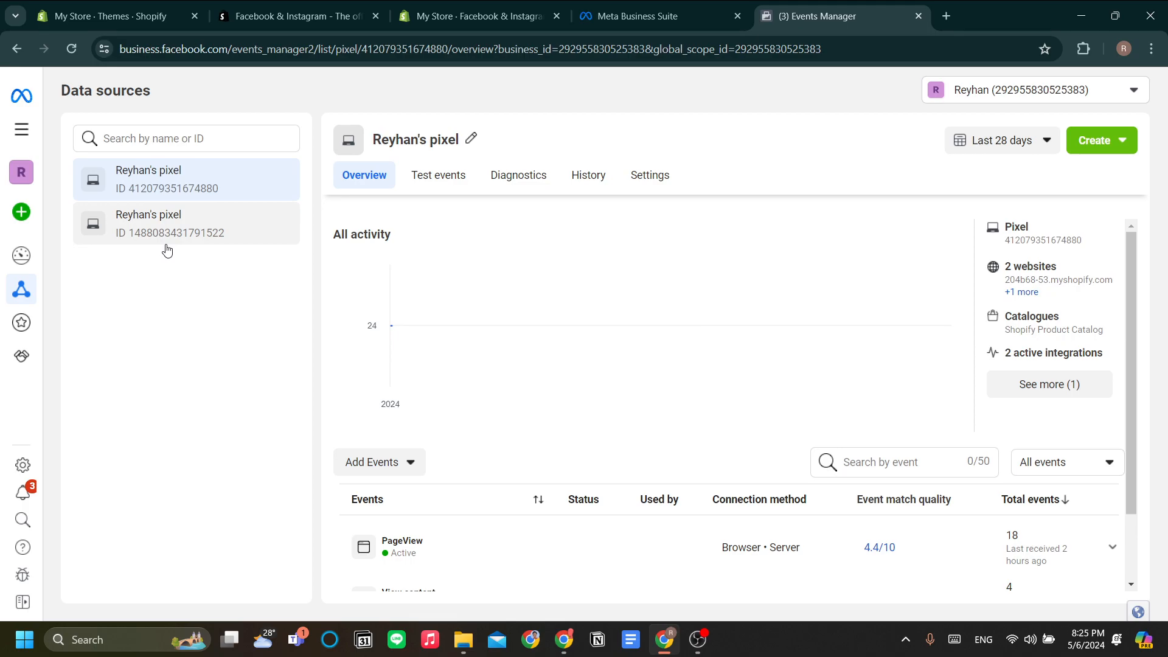
Step: Compare the overviews of the two pixels listed in the data sources, ending on the newly created one
{"action": "left_click", "coordinate": [168, 243]}
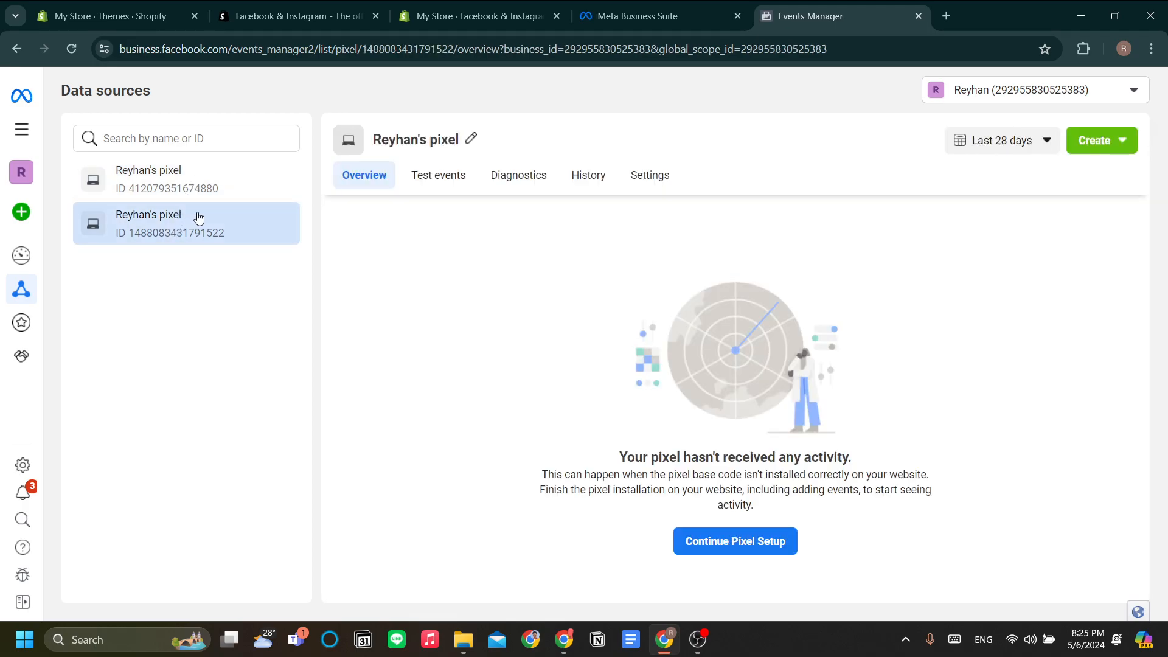
{"action": "left_click", "coordinate": [207, 201]}
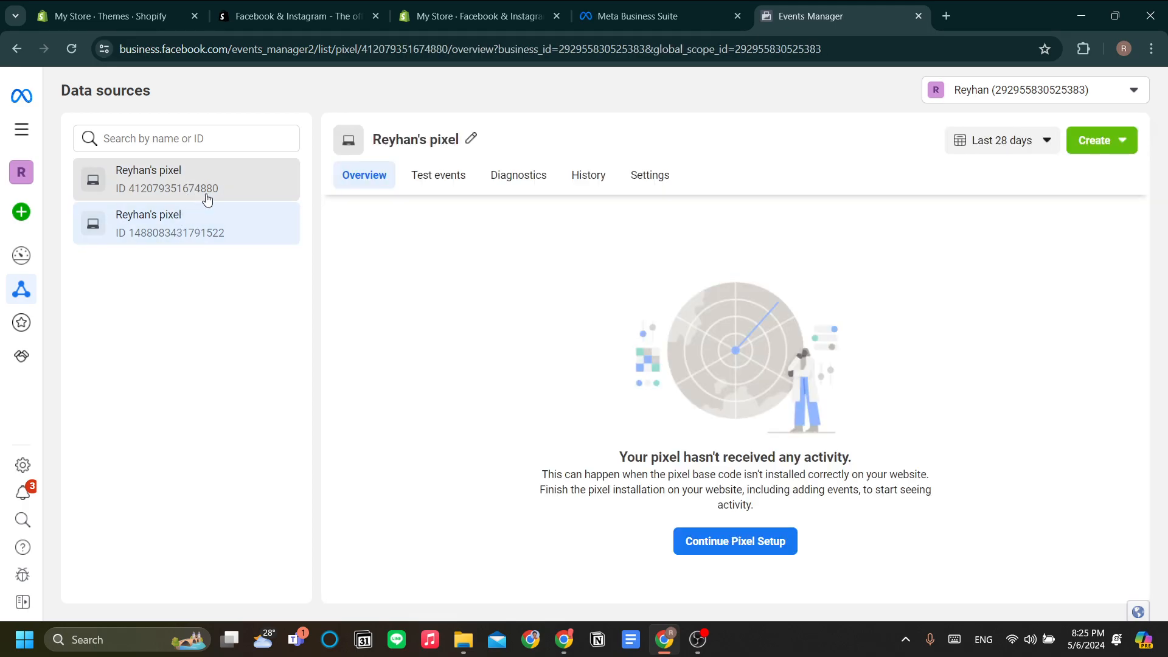
{"action": "left_click", "coordinate": [209, 230]}
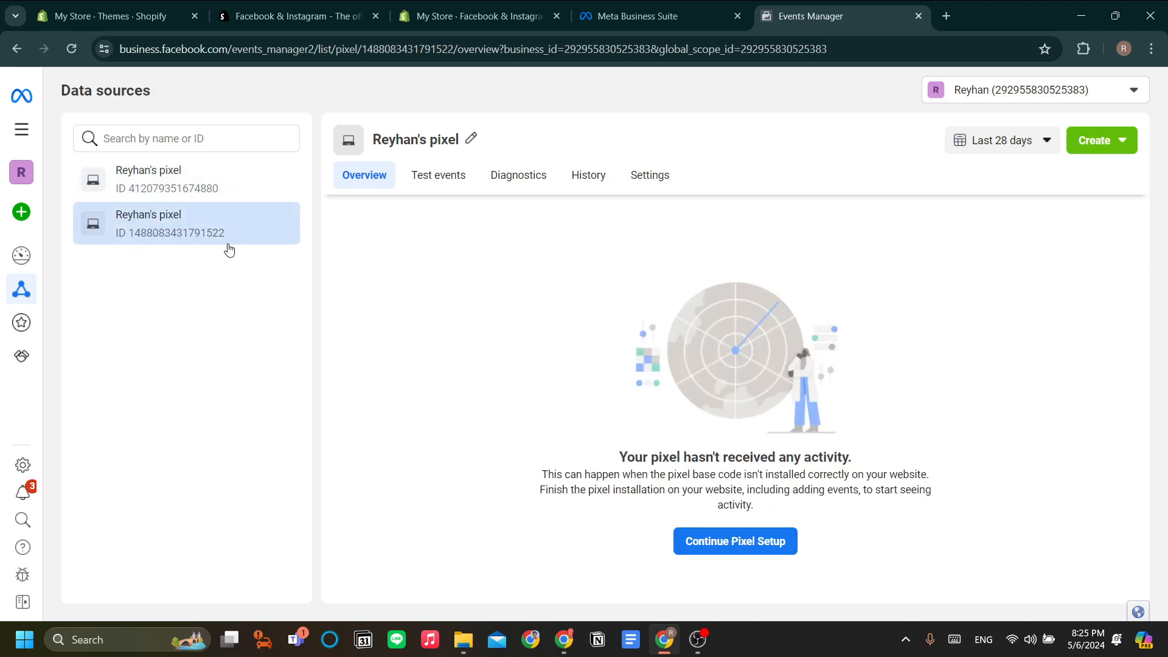
{"action": "left_click", "coordinate": [166, 192]}
{"action": "left_click", "coordinate": [173, 241]}
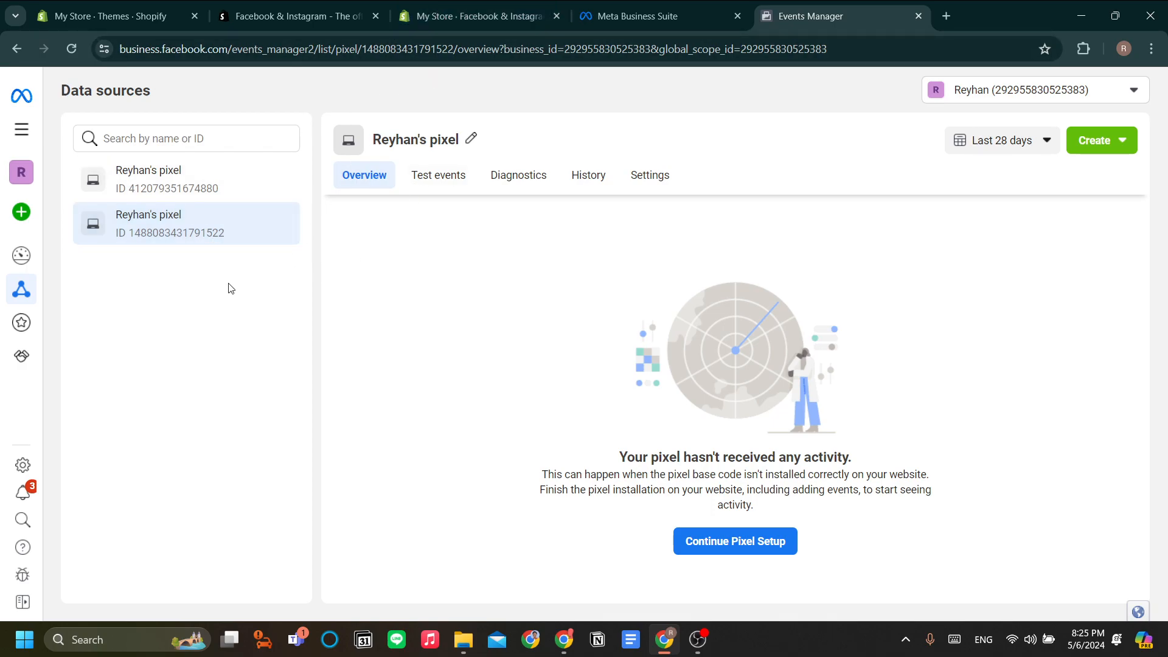
Step: Switch back to the Shopify Facebook & Instagram app and close the notice about selling on Facebook sales channels
{"action": "left_click", "coordinate": [477, 16]}
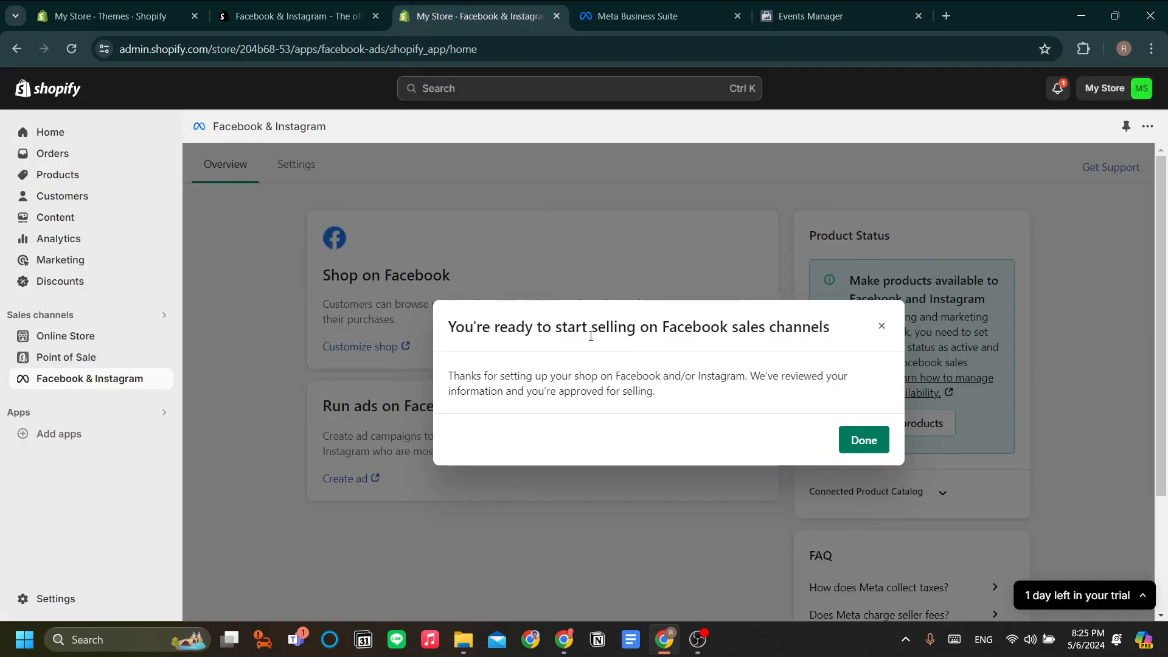
{"action": "left_click", "coordinate": [866, 444]}
{"action": "scroll", "coordinate": [667, 348], "scroll_direction": "down", "scroll_amount": 1}
{"action": "scroll", "coordinate": [365, 255], "scroll_direction": "up", "scroll_amount": 1}
Step: Open the Facebook & Instagram settings and check the ID of the pixel used to track behavior
{"action": "left_click", "coordinate": [299, 165]}
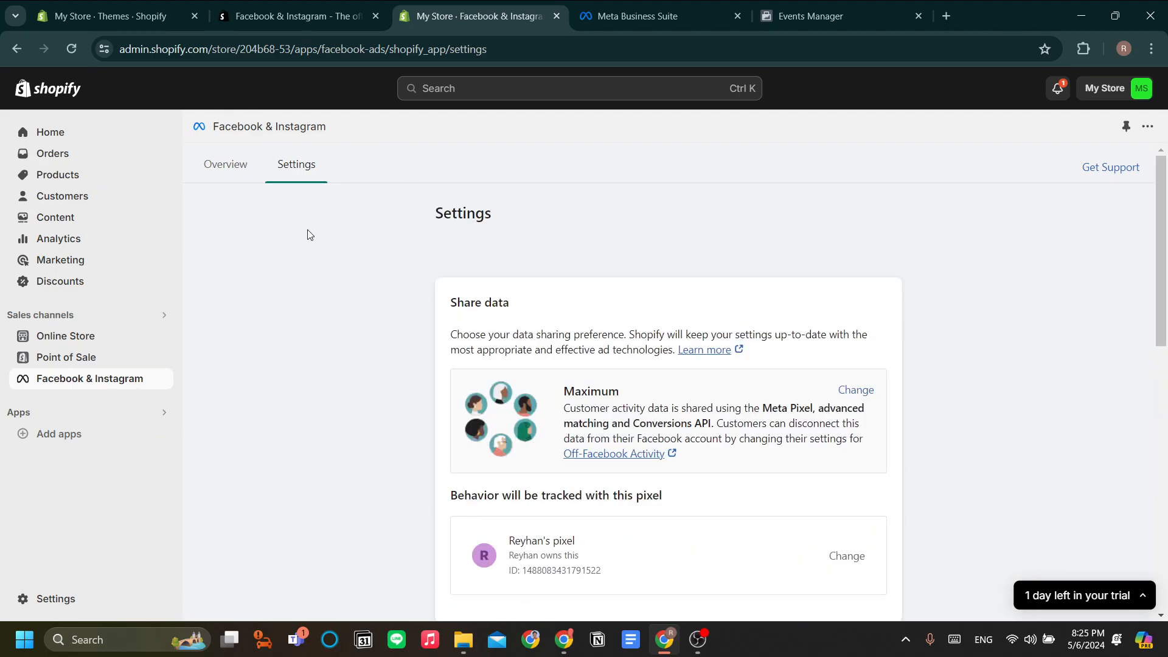
{"action": "scroll", "coordinate": [460, 297], "scroll_direction": "down", "scroll_amount": 3}
{"action": "left_click_drag", "start_coordinate": [601, 342], "coordinate": [508, 345]}
{"action": "left_click", "coordinate": [675, 356]}
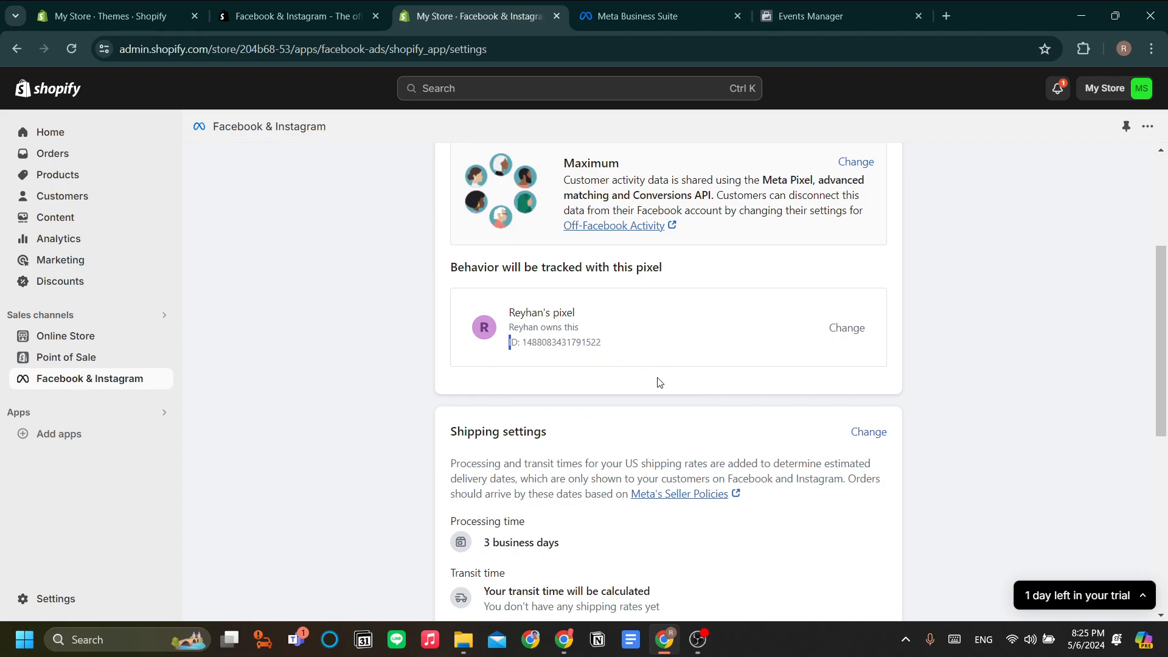
Step: Return to Events Manager and examine the older pixel's activity chart and its list of received events
{"action": "left_click", "coordinate": [669, 16]}
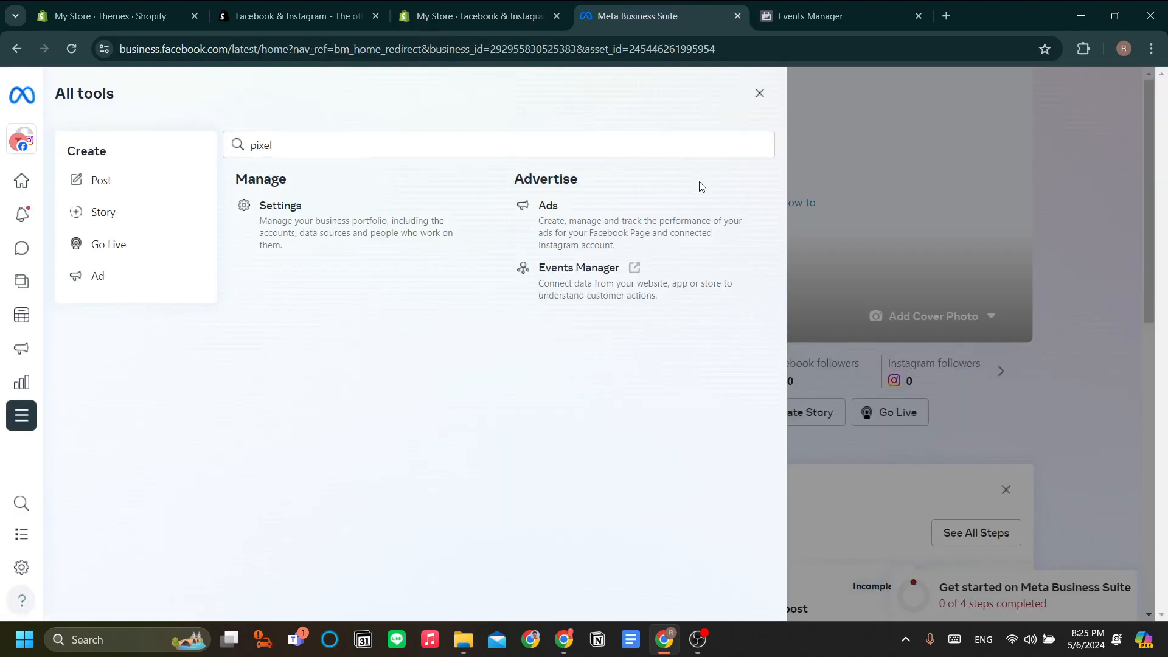
{"action": "left_click", "coordinate": [836, 15]}
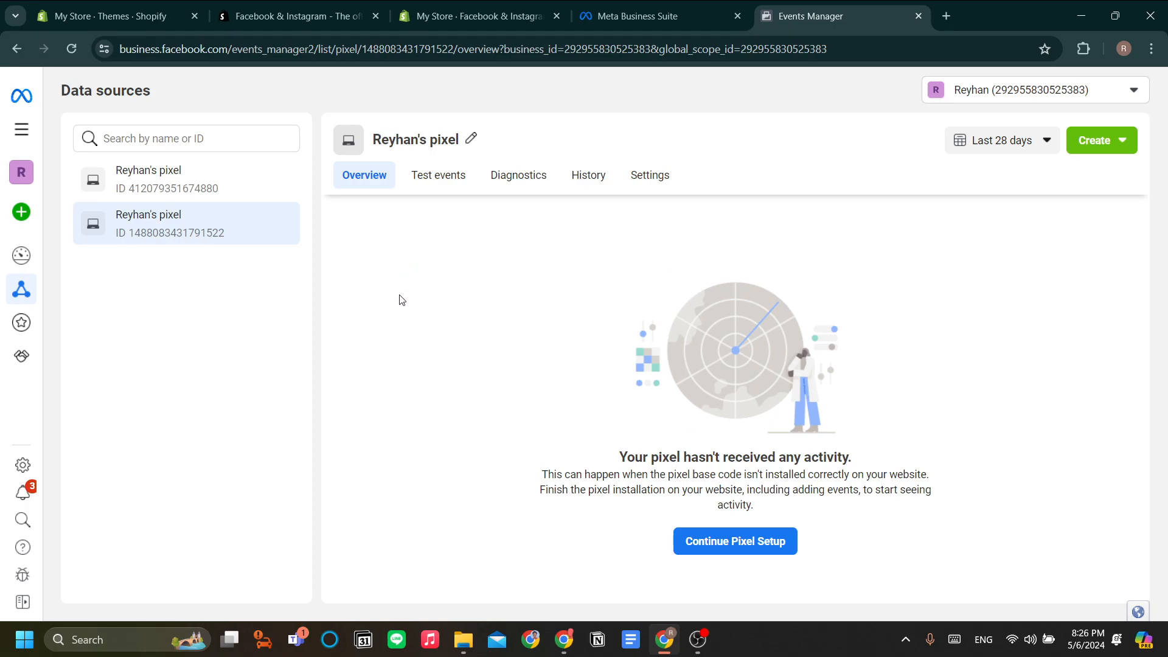
{"action": "left_click", "coordinate": [240, 196]}
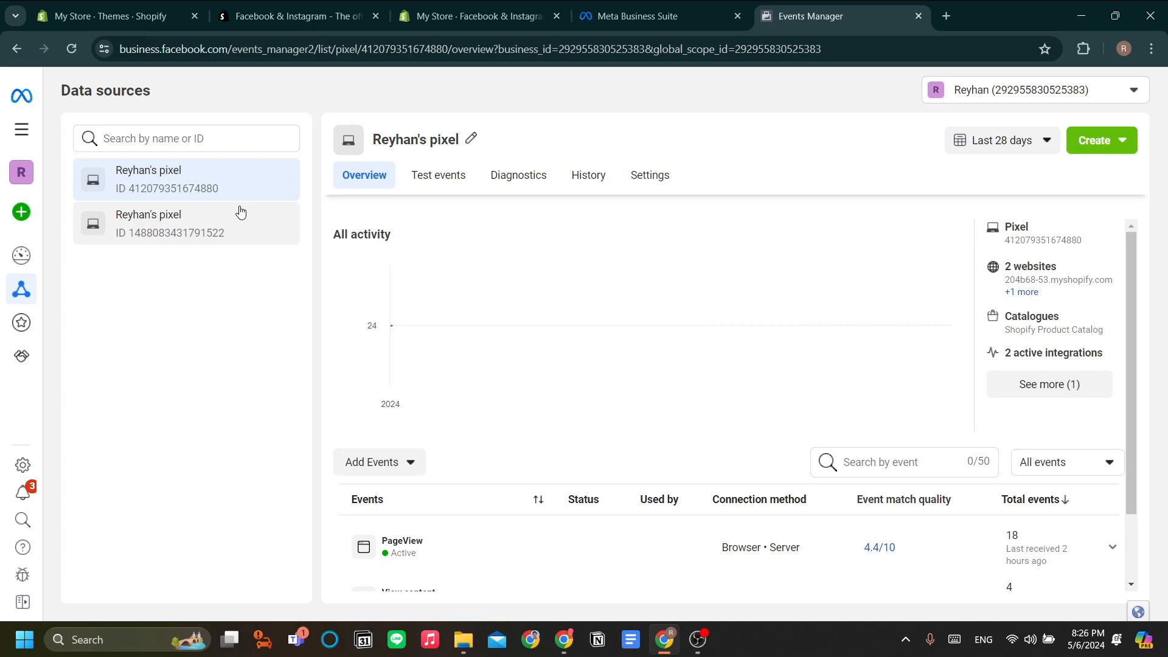
{"action": "scroll", "coordinate": [359, 266], "scroll_direction": "down", "scroll_amount": 2}
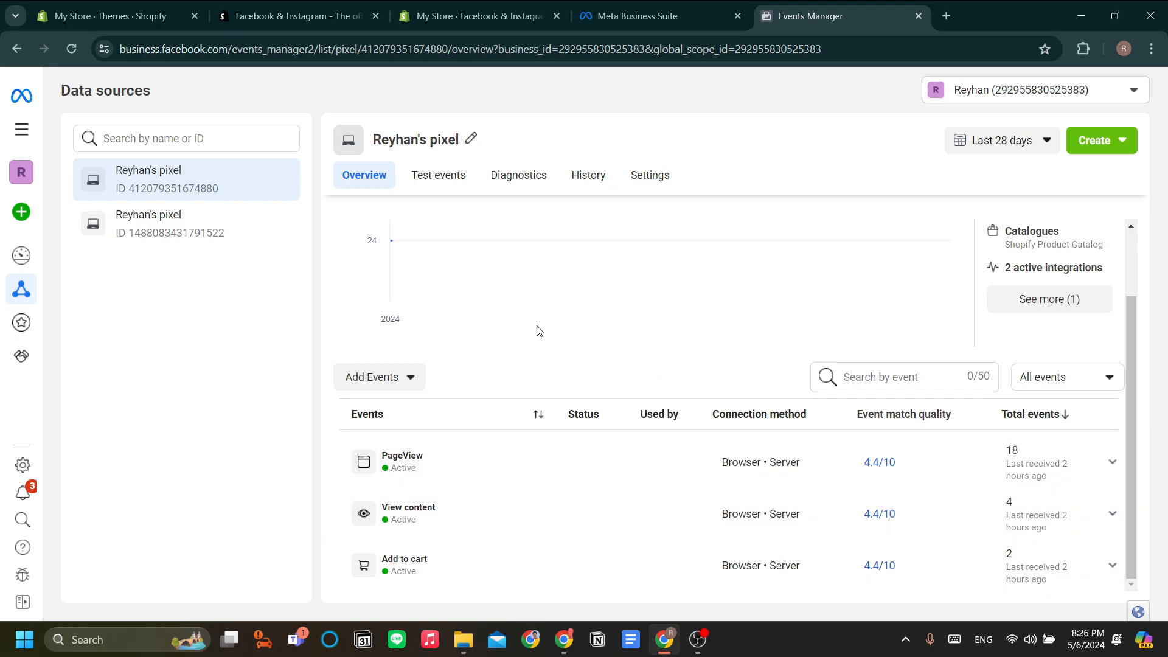
{"action": "scroll", "coordinate": [537, 331], "scroll_direction": "up", "scroll_amount": 2}
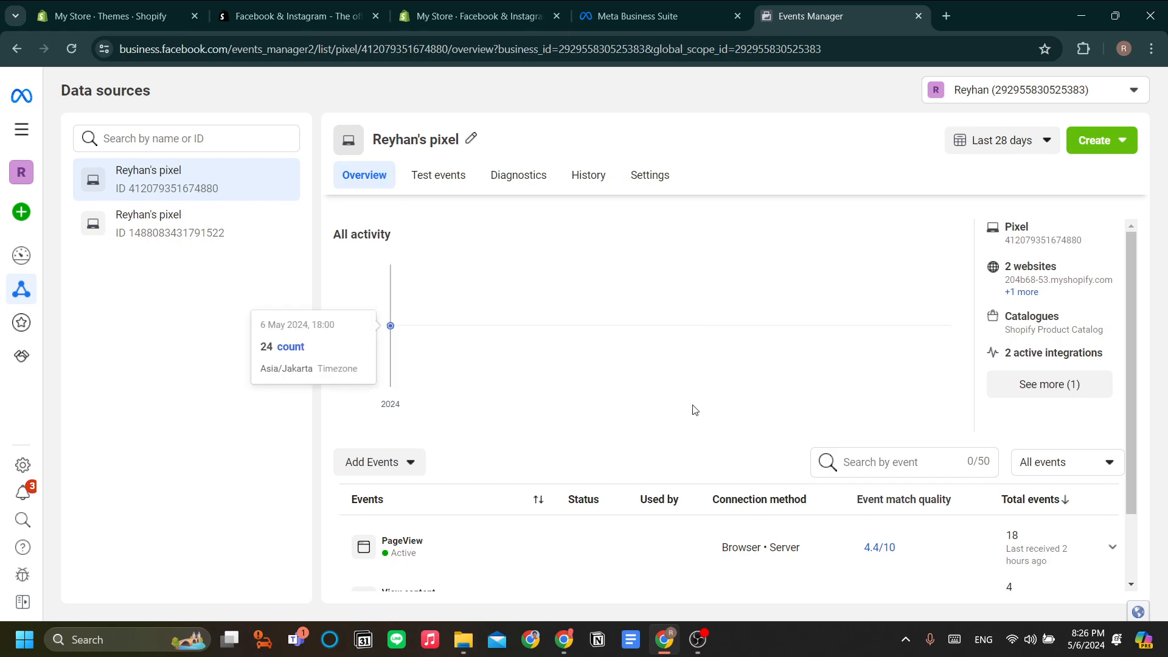
{"action": "scroll", "coordinate": [773, 420], "scroll_direction": "down", "scroll_amount": 2}
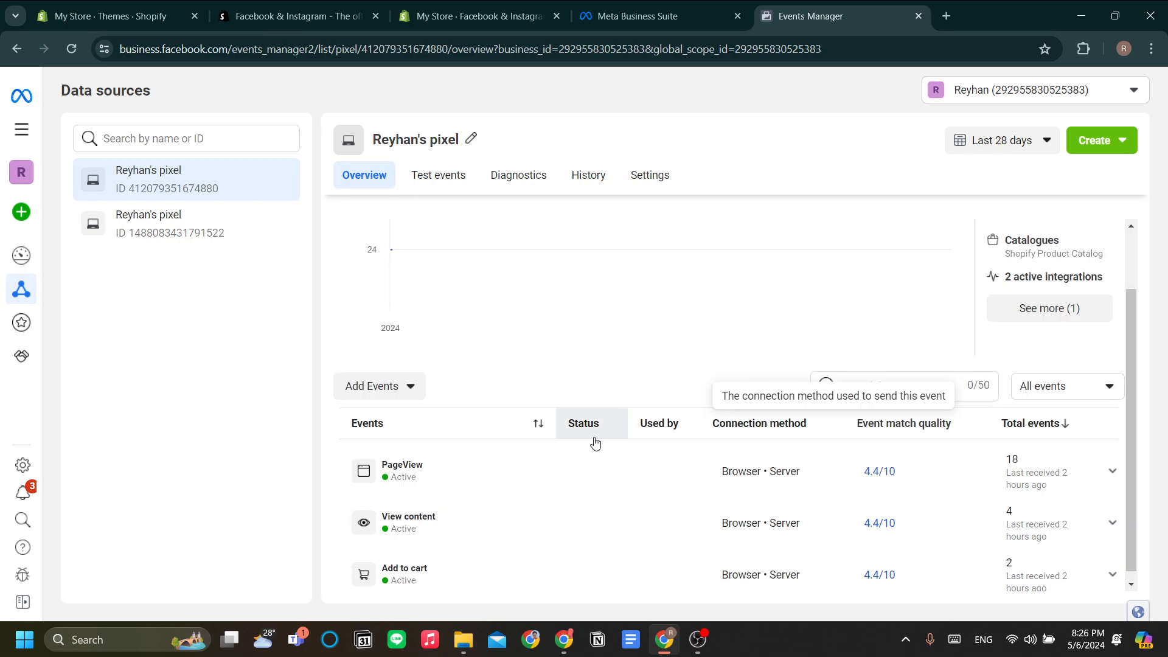
{"action": "scroll", "coordinate": [670, 482], "scroll_direction": "up", "scroll_amount": 2}
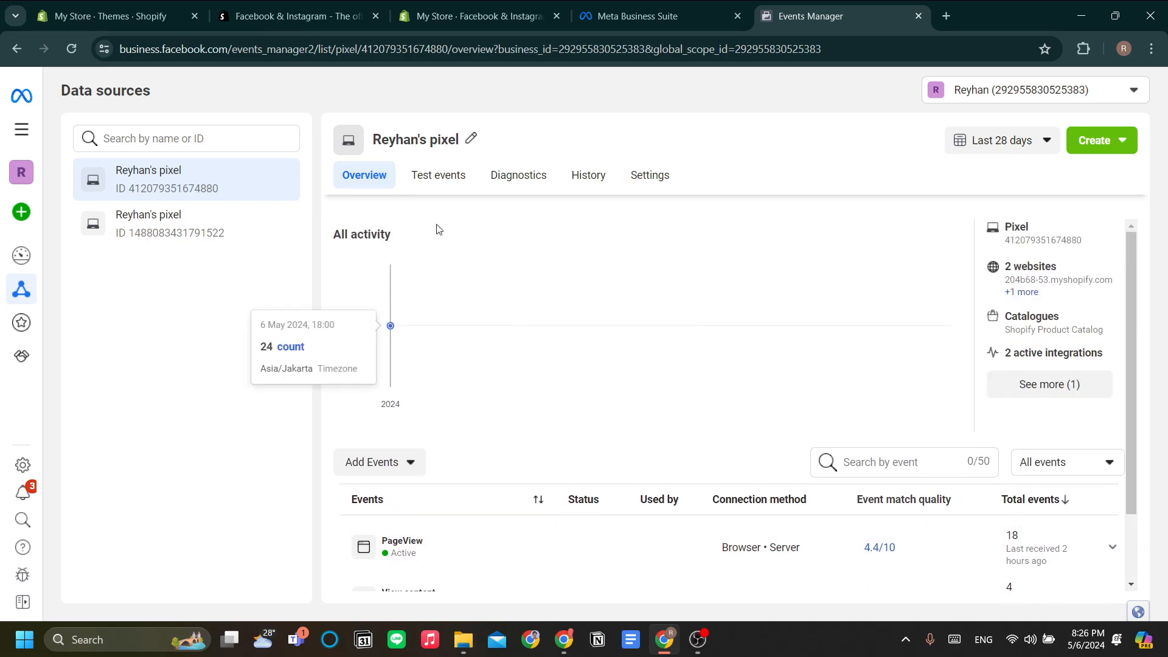
Step: Return to the Shopify admin and open the Example T-Shirt product from the product list
{"action": "left_click", "coordinate": [452, 8]}
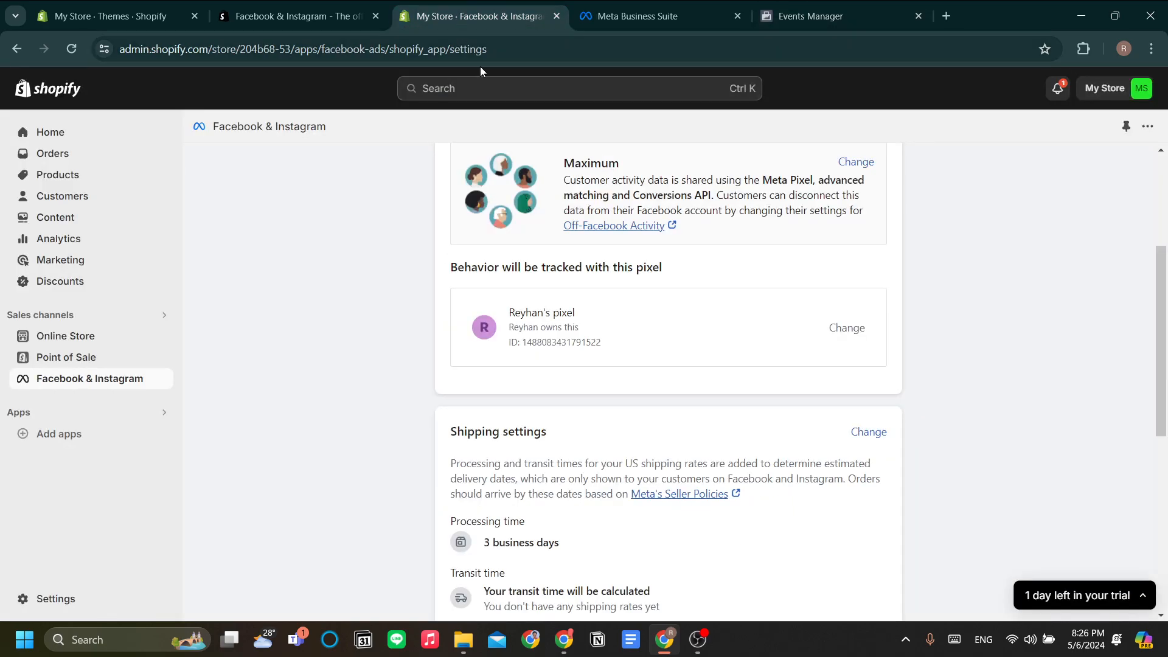
{"action": "left_click", "coordinate": [291, 7]}
{"action": "left_click", "coordinate": [471, 4]}
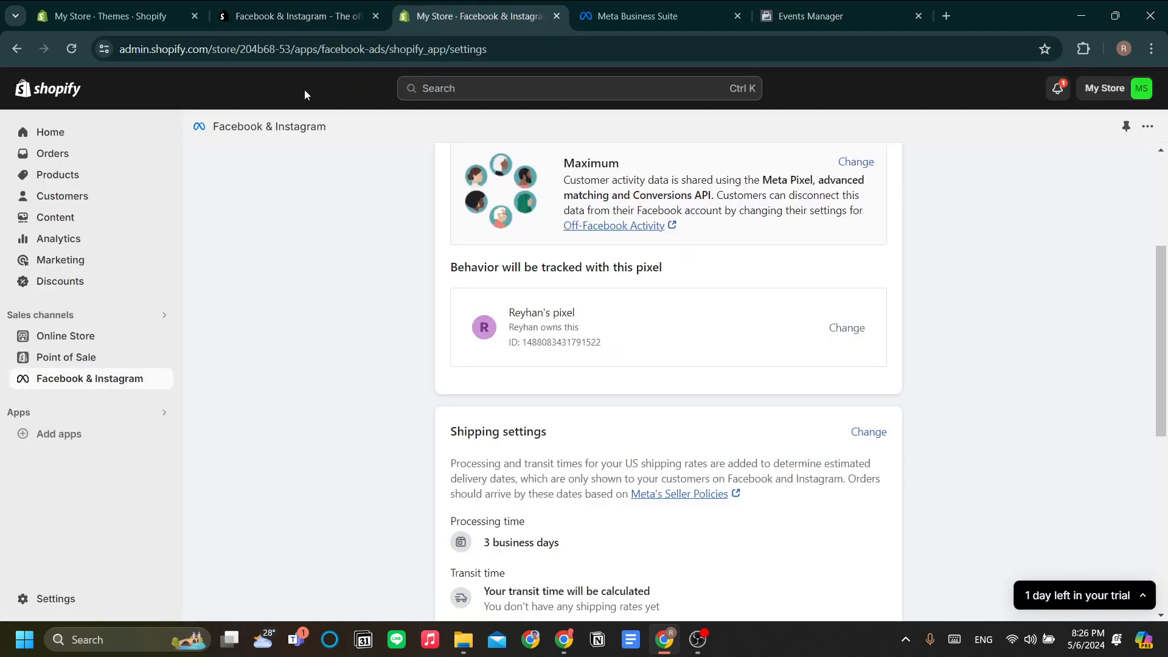
{"action": "left_click", "coordinate": [131, 176]}
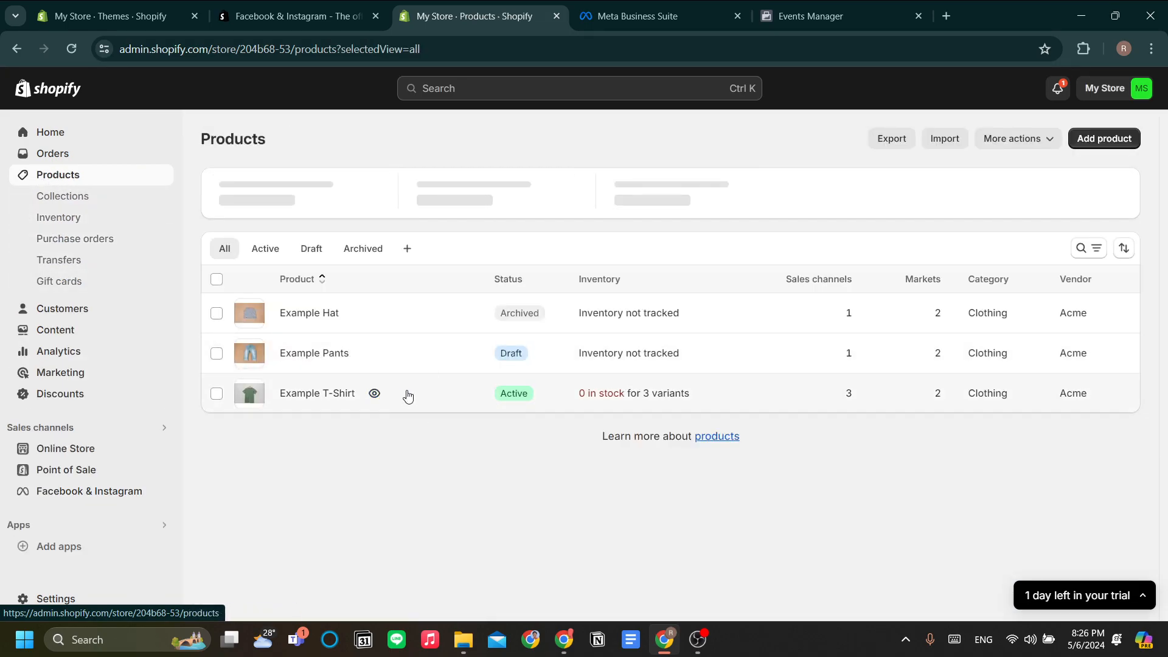
{"action": "left_click", "coordinate": [312, 403]}
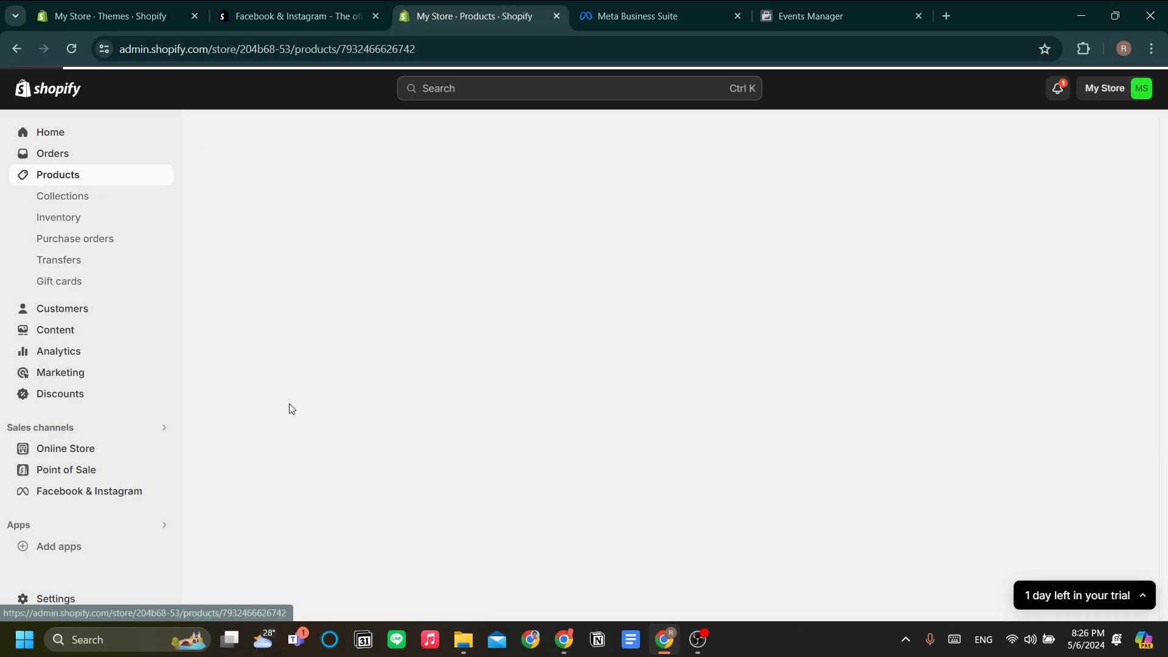